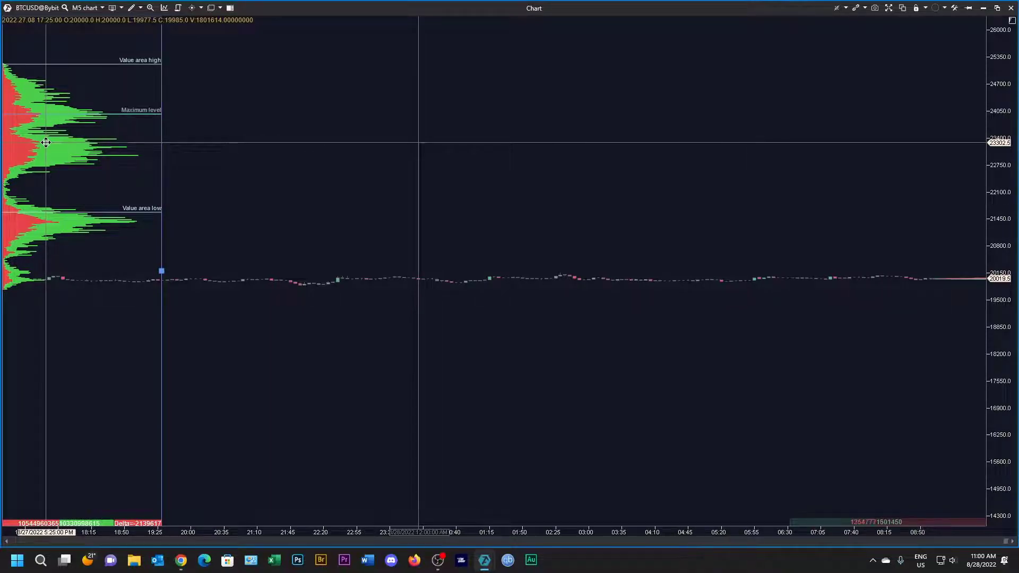
Review the settings of the Fixed TPO and Profile object drawn on the chart, leaving them unchanged
{"action": "double_click", "coordinate": [46, 143]}
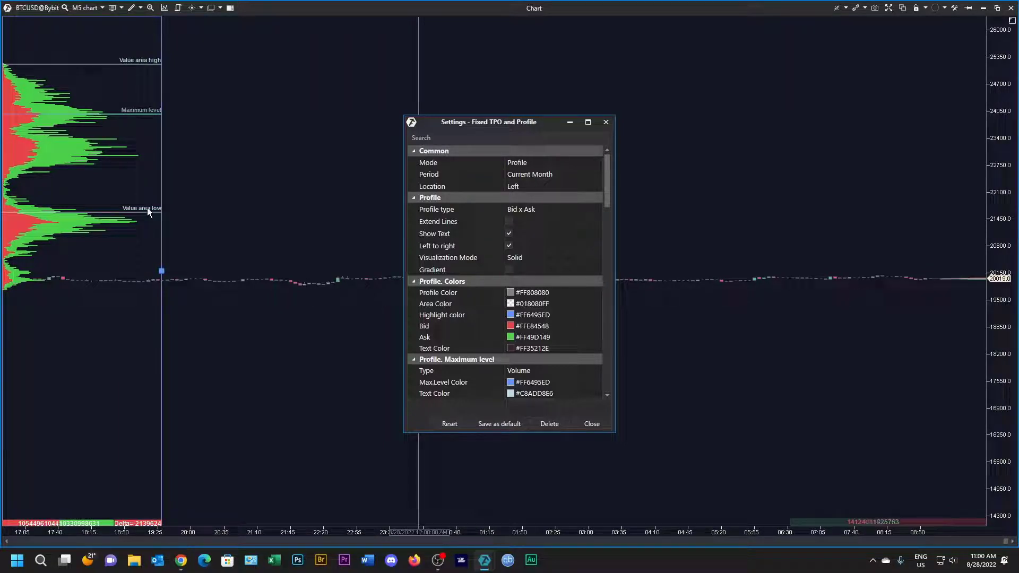
{"action": "left_click", "coordinate": [607, 122]}
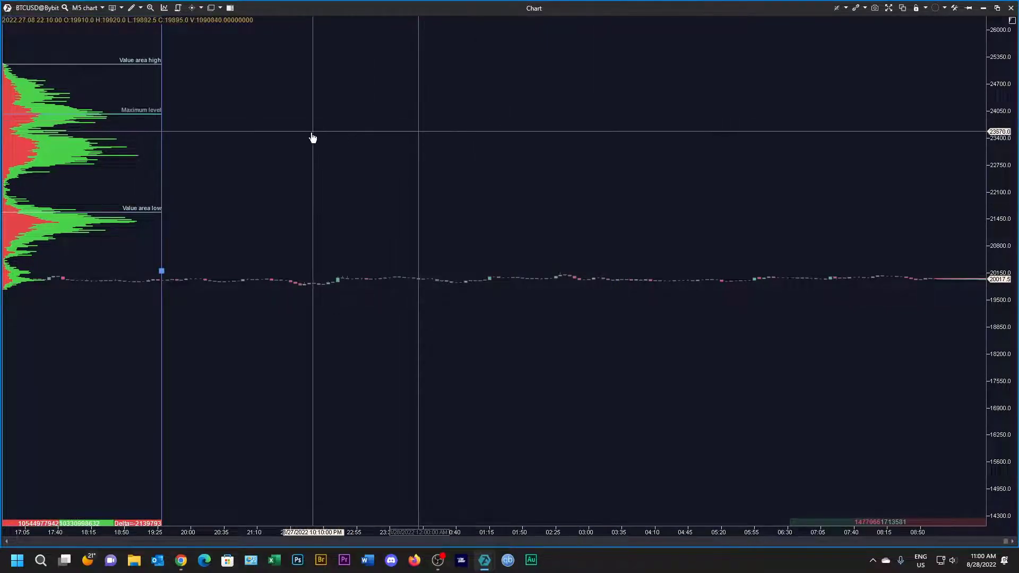
Add the Bar Timer indicator to the BTCUSD M5 chart
{"action": "right_click", "coordinate": [297, 183]}
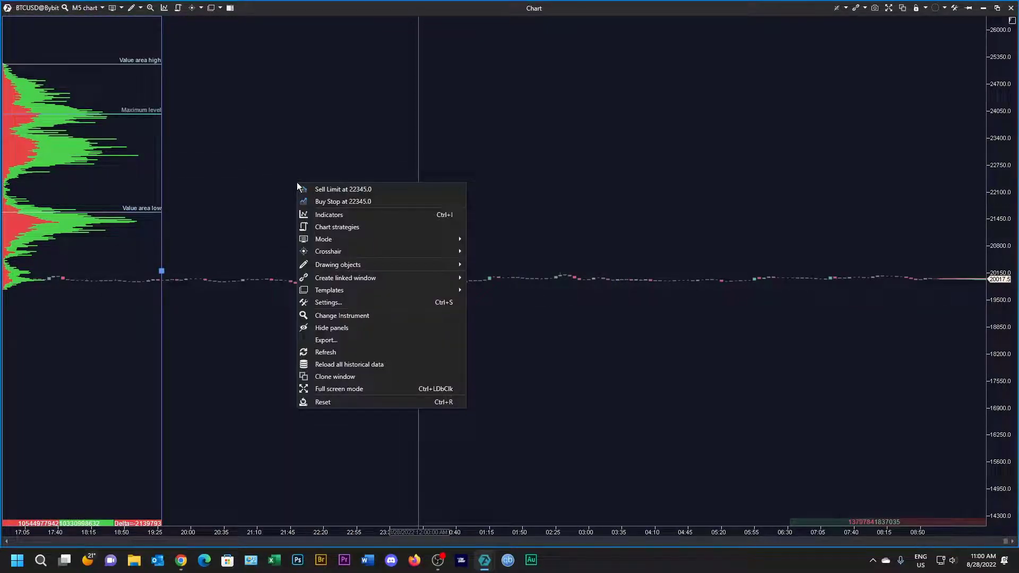
{"action": "left_click", "coordinate": [335, 217]}
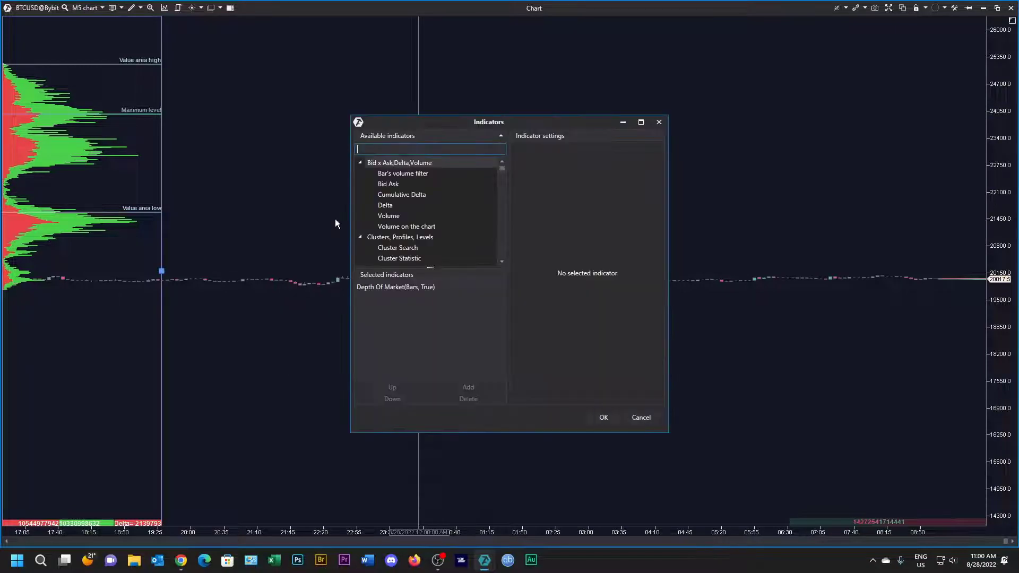
{"action": "left_click", "coordinate": [387, 290]}
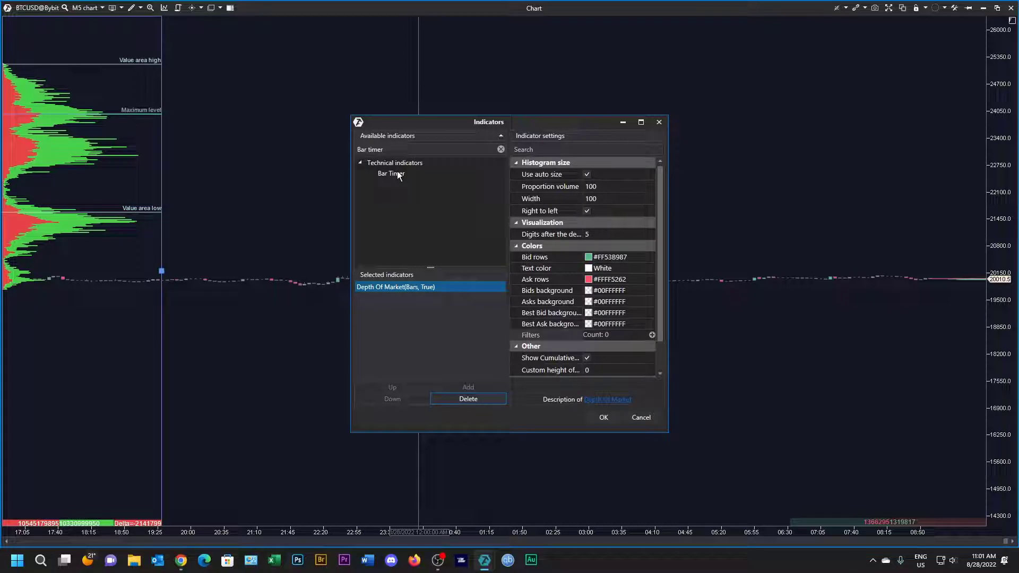
{"action": "left_click", "coordinate": [397, 173]}
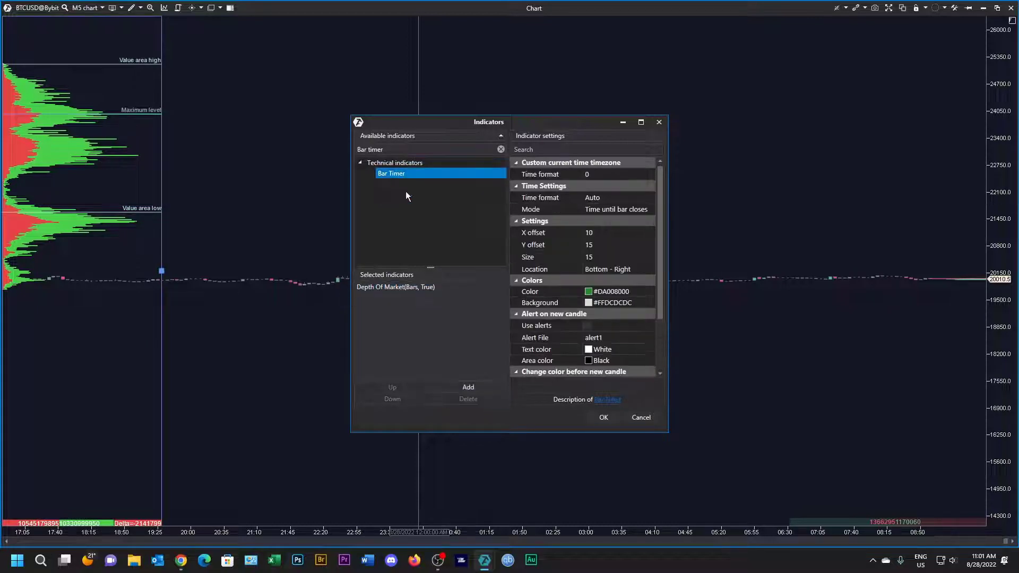
{"action": "left_click", "coordinate": [470, 389]}
{"action": "left_click", "coordinate": [423, 389]}
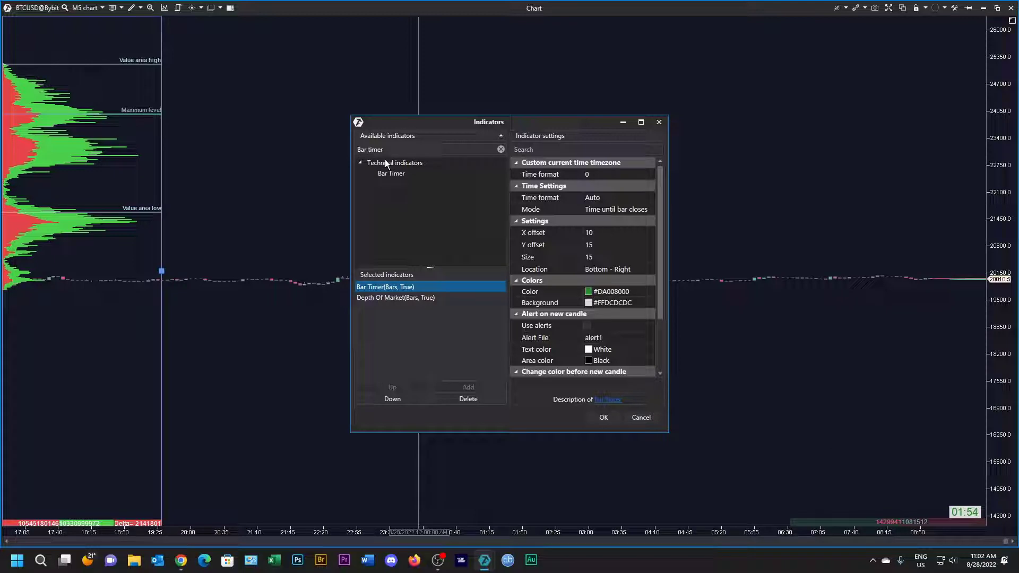
Find and add the Cumulative Delta indicator, using Line as its visual type
{"action": "left_click", "coordinate": [396, 151]}
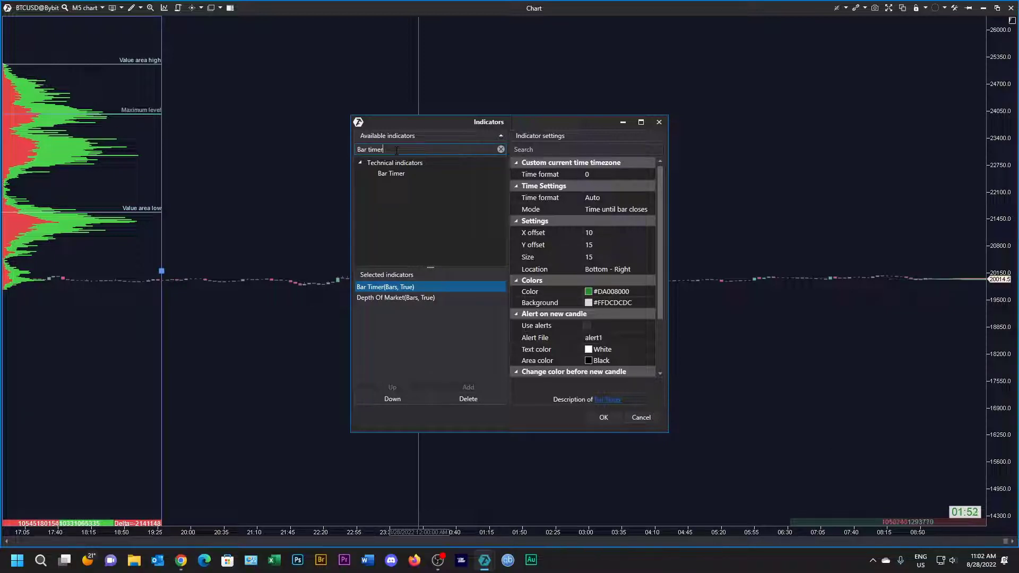
{"action": "key", "text": "BackSpace"}
{"action": "key", "text": "BackSpace"}
{"action": "key", "text": "BackSpace"}
{"action": "key", "text": "BackSpace"}
{"action": "key", "text": "BackSpace"}
{"action": "key", "text": "BackSpace"}
{"action": "key", "text": "BackSpace"}
{"action": "key", "text": "BackSpace"}
{"action": "key", "text": "BackSpace"}
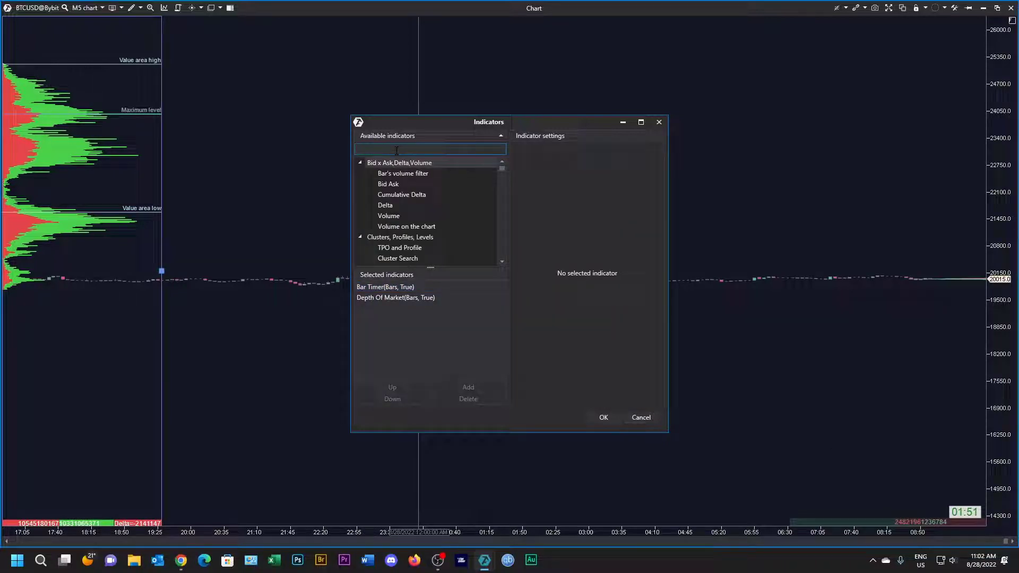
{"action": "type", "text": "Cumul"}
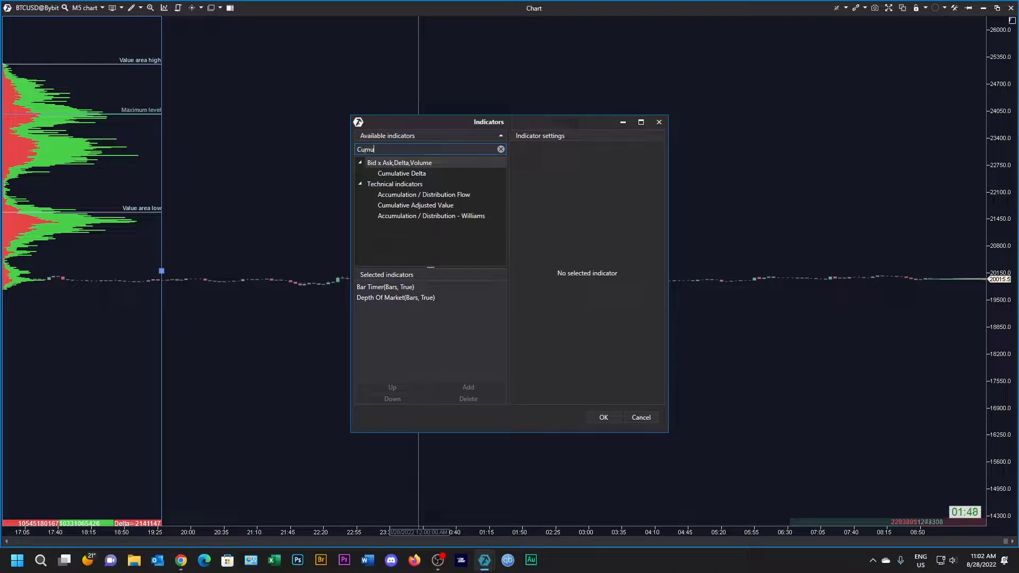
{"action": "type", "text": "ative"}
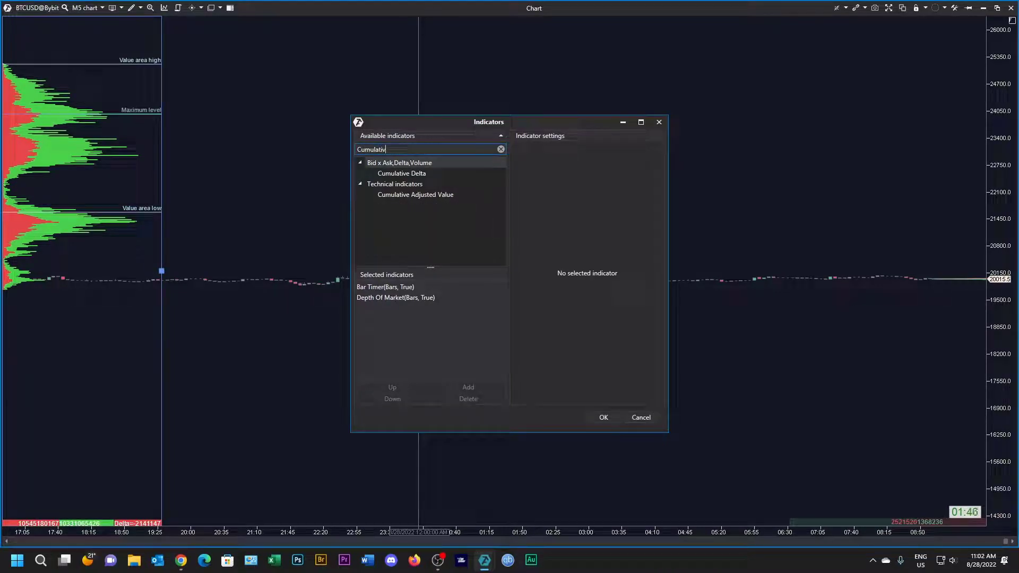
{"action": "left_click", "coordinate": [402, 173]}
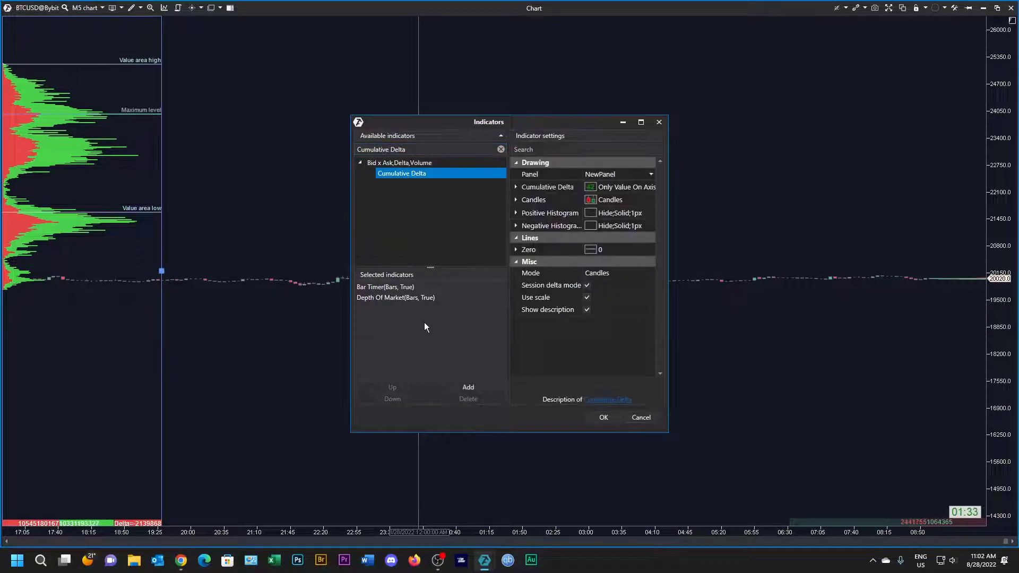
{"action": "left_click", "coordinate": [479, 391]}
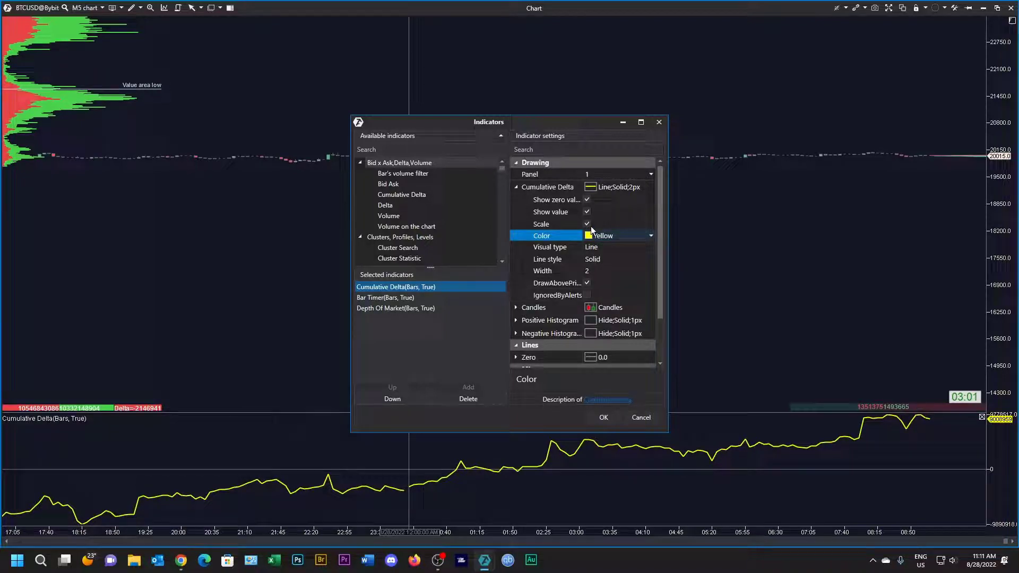
{"action": "left_click", "coordinate": [616, 248]}
{"action": "left_click", "coordinate": [616, 248]}
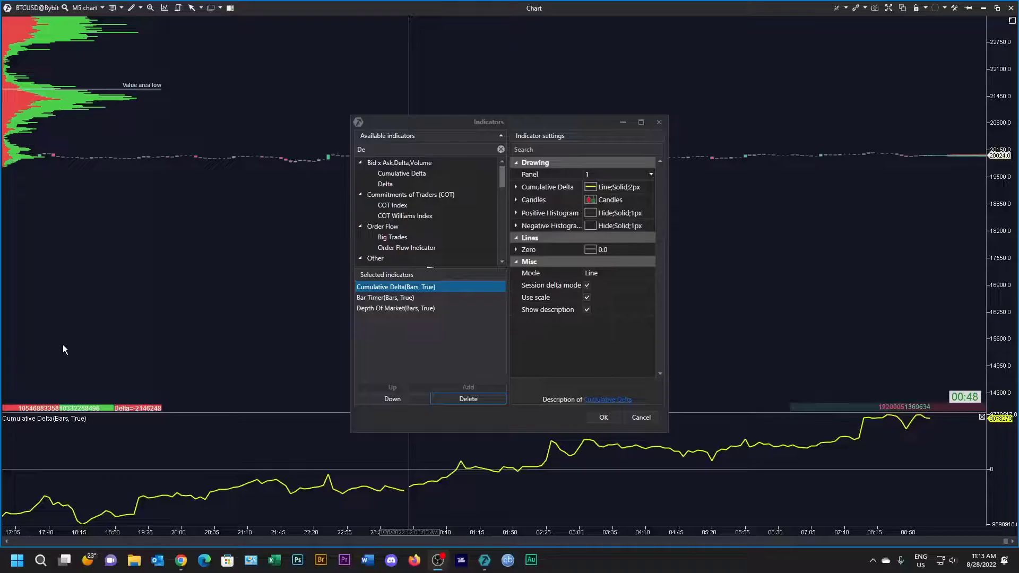
Add the Delta indicator and move it one place down, below Cumulative Delta
{"action": "left_click", "coordinate": [386, 182]}
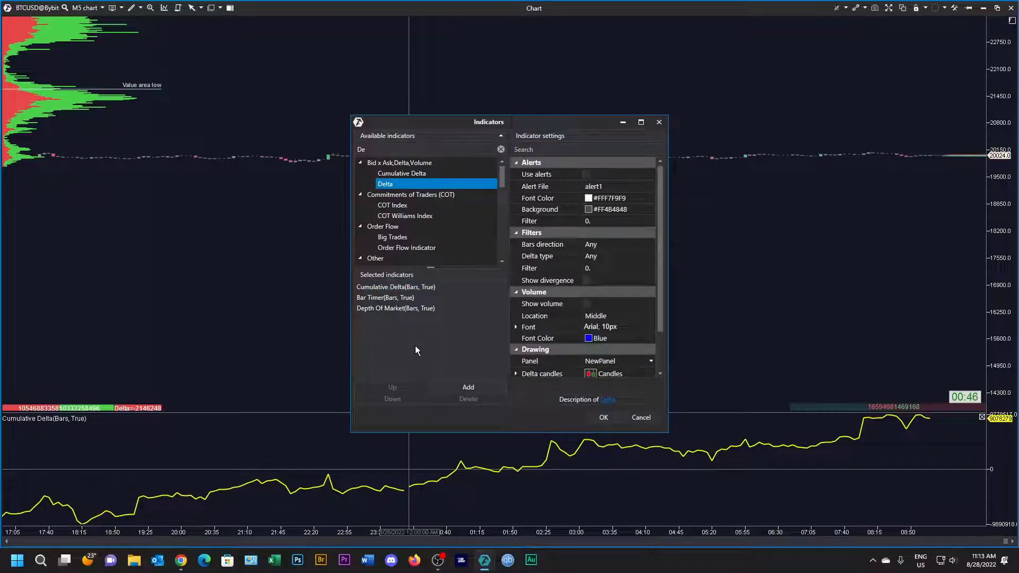
{"action": "left_click", "coordinate": [460, 387]}
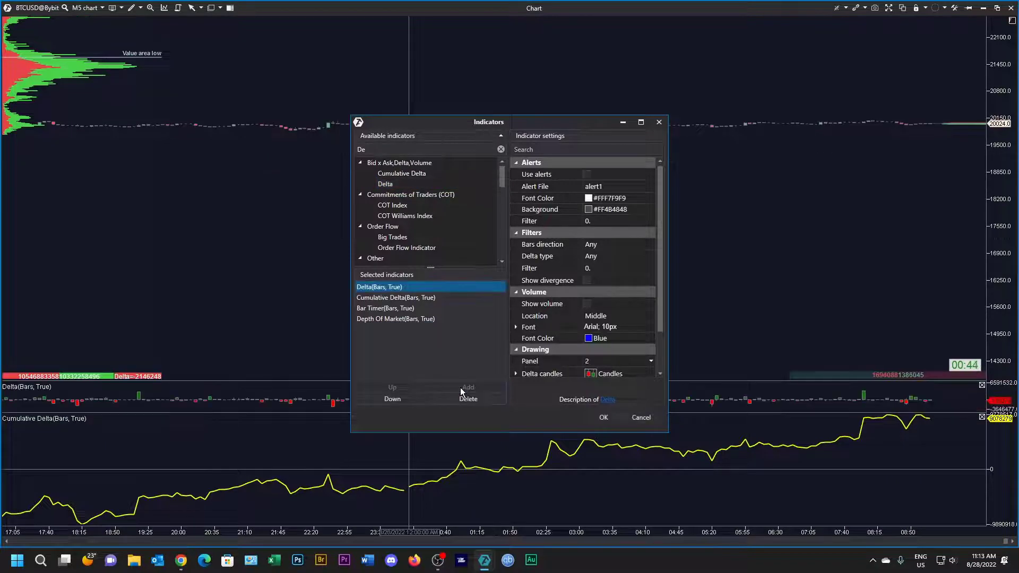
{"action": "left_click", "coordinate": [400, 399]}
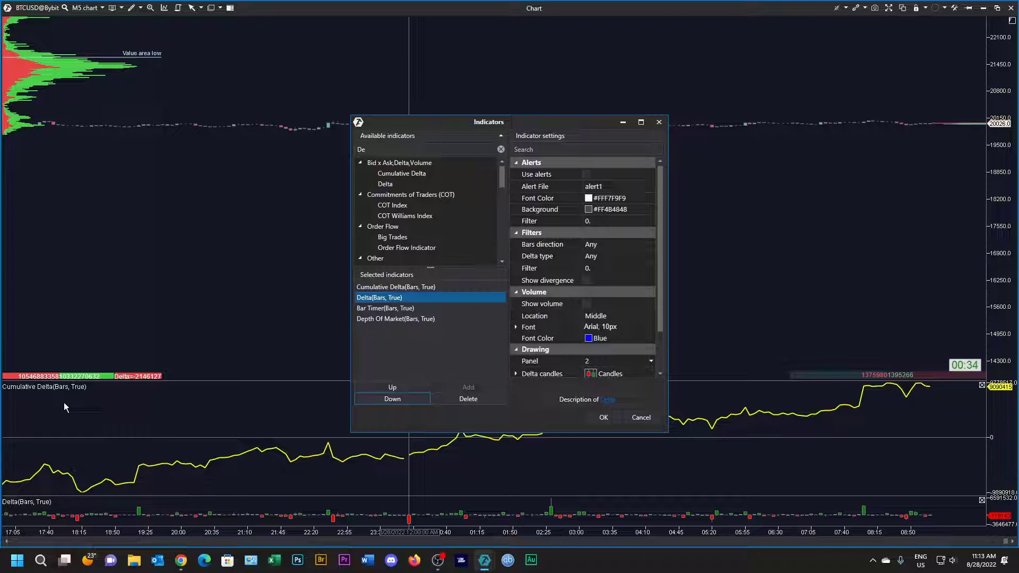
Find and add the Volume indicator, then reorder it to sit below Bar Timer among the selected indicators
{"action": "left_click", "coordinate": [382, 149]}
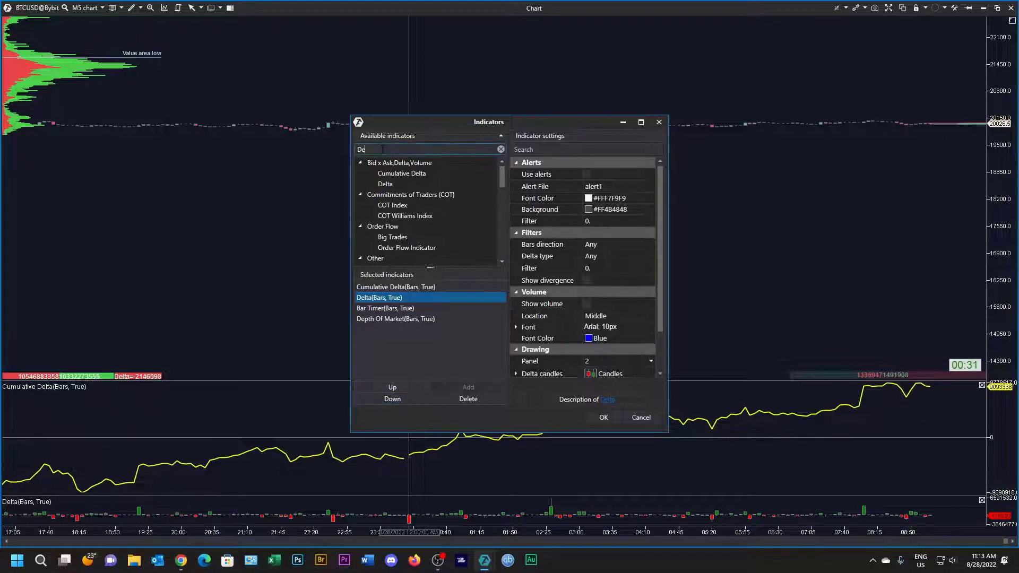
{"action": "key", "text": "BackSpace"}
{"action": "key", "text": "BackSpace"}
{"action": "type", "text": "Volume"}
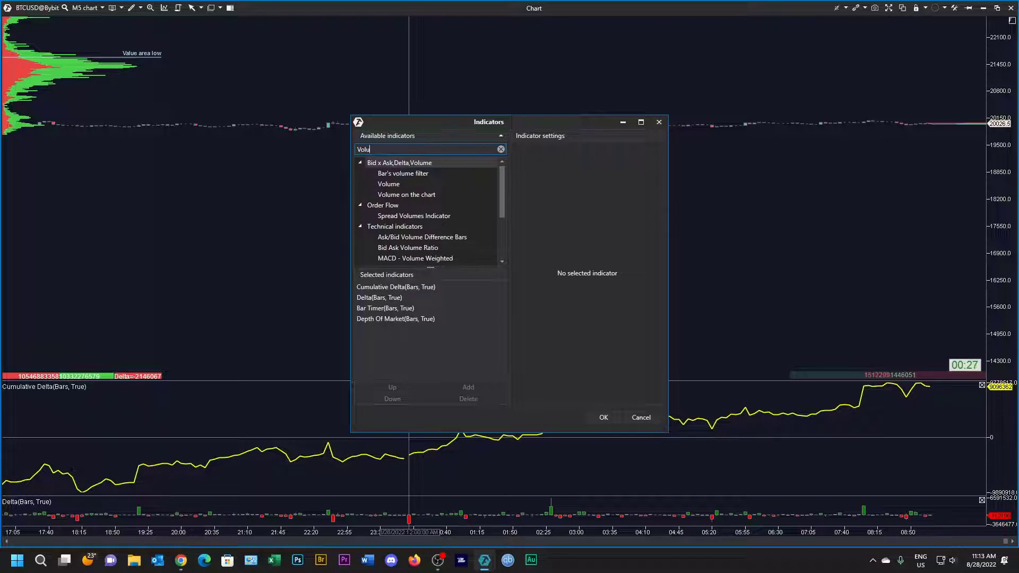
{"action": "left_click", "coordinate": [466, 387]}
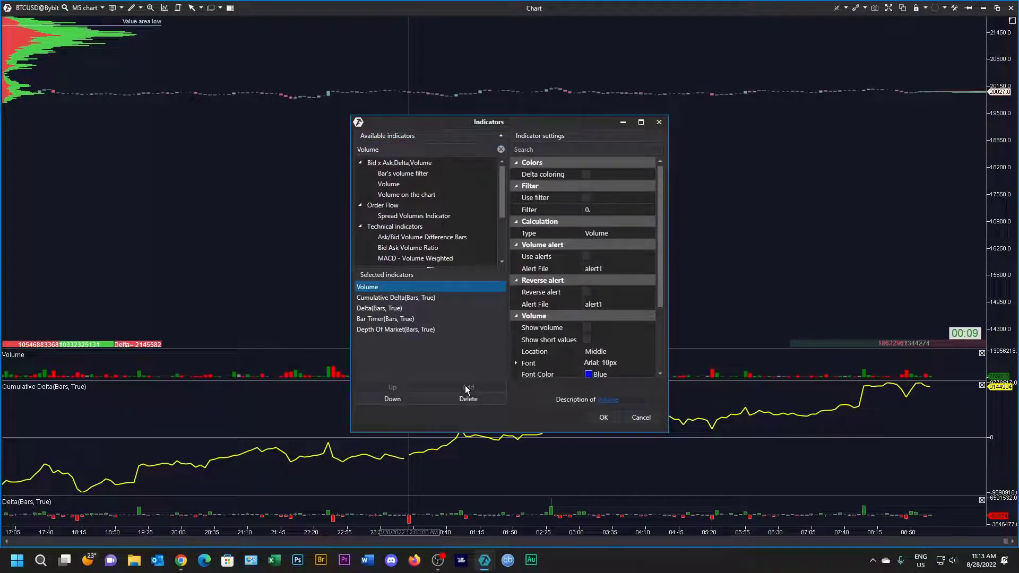
{"action": "left_click", "coordinate": [403, 401]}
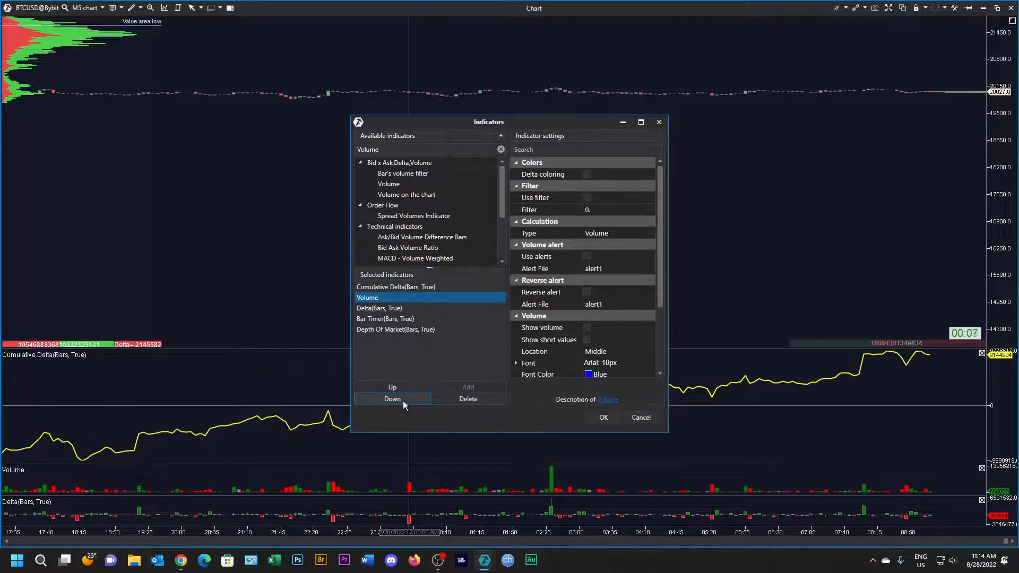
{"action": "left_click", "coordinate": [403, 400]}
{"action": "left_click", "coordinate": [403, 400]}
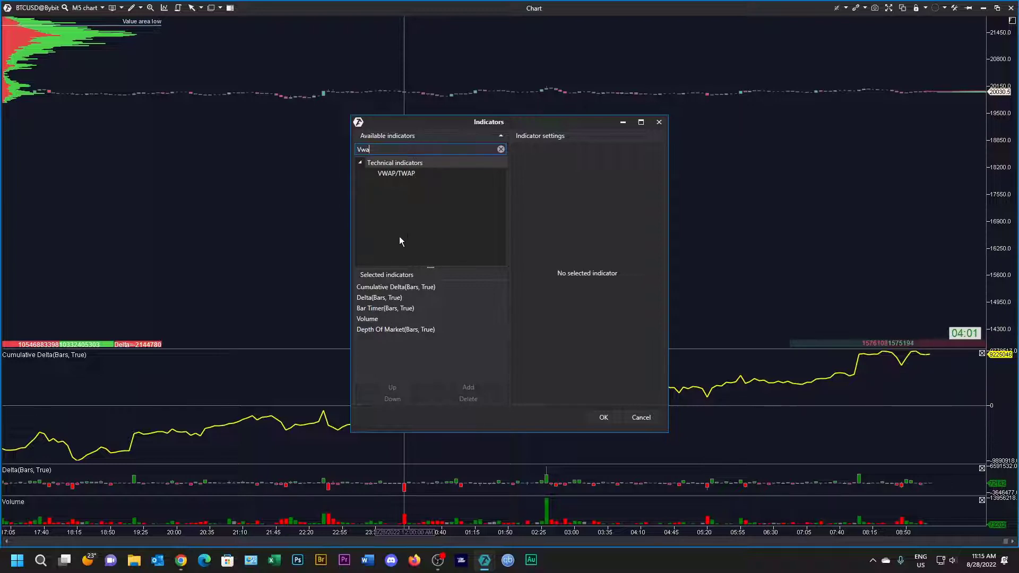
Add the VWAP/TWAP indicator with its Lower std3 line colour set to Transparent, and apply the indicator changes
{"action": "left_click", "coordinate": [411, 175]}
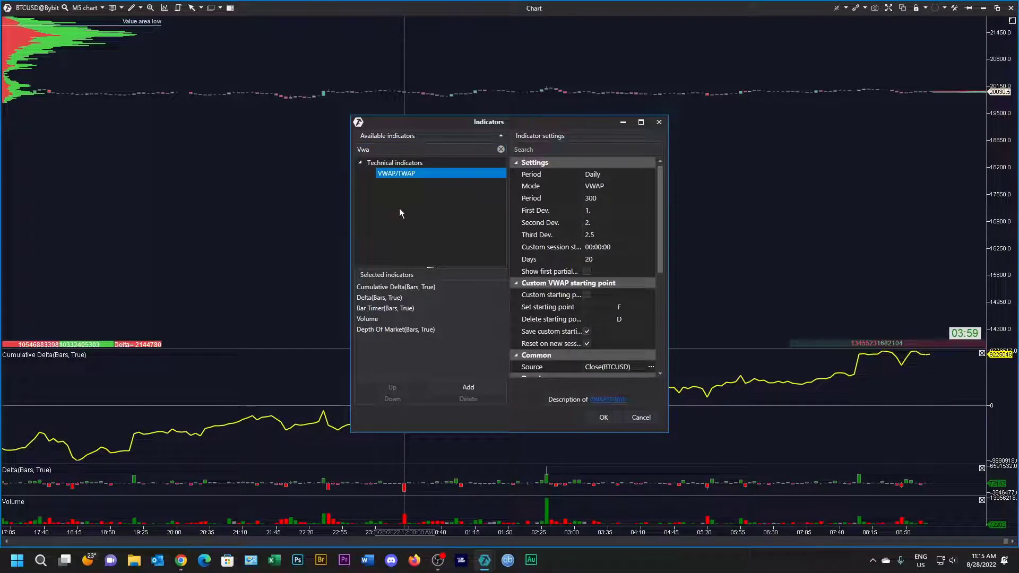
{"action": "left_click", "coordinate": [468, 387]}
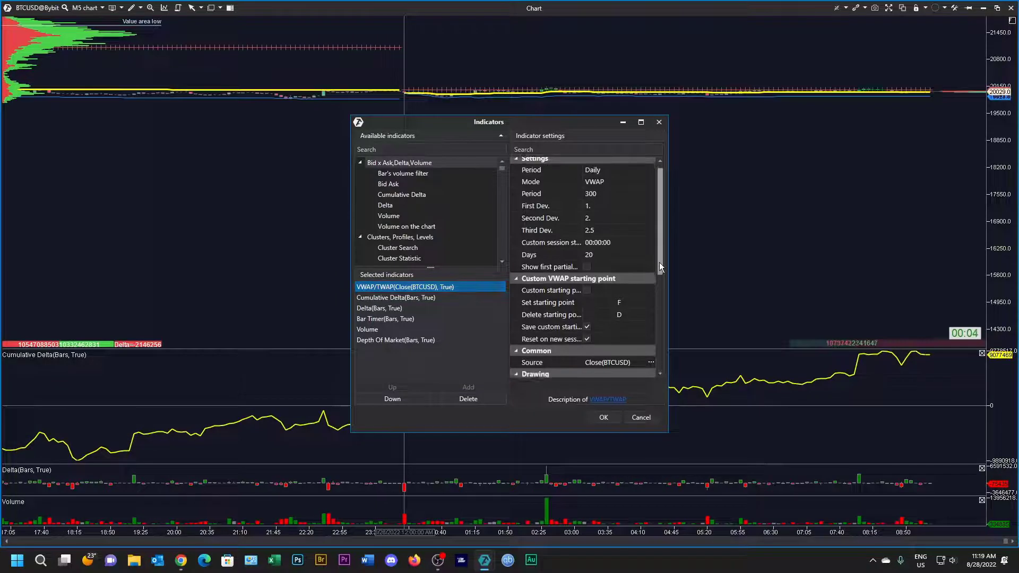
{"action": "left_click_drag", "start_coordinate": [659, 262], "coordinate": [658, 364]}
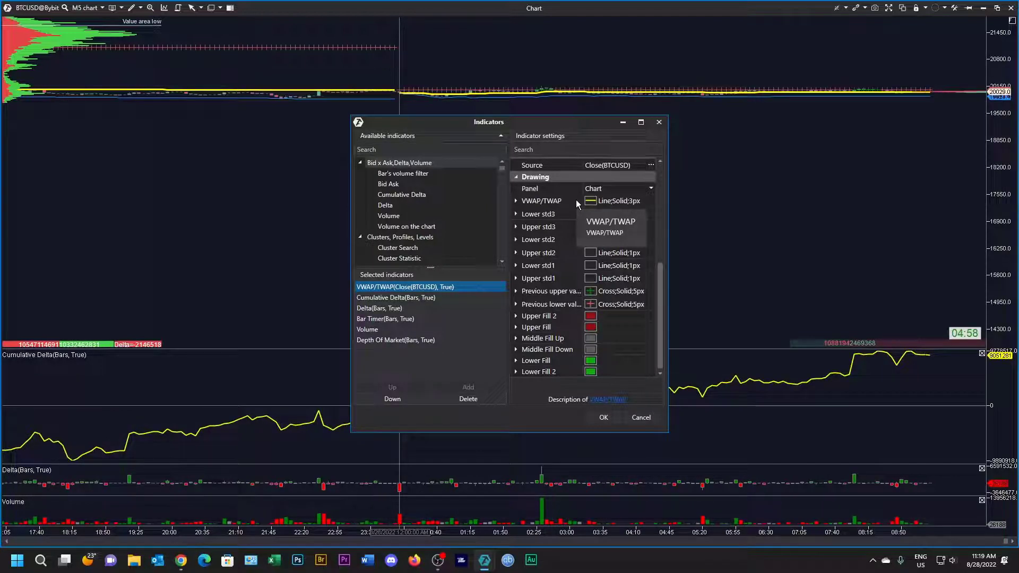
{"action": "left_click", "coordinate": [523, 216]}
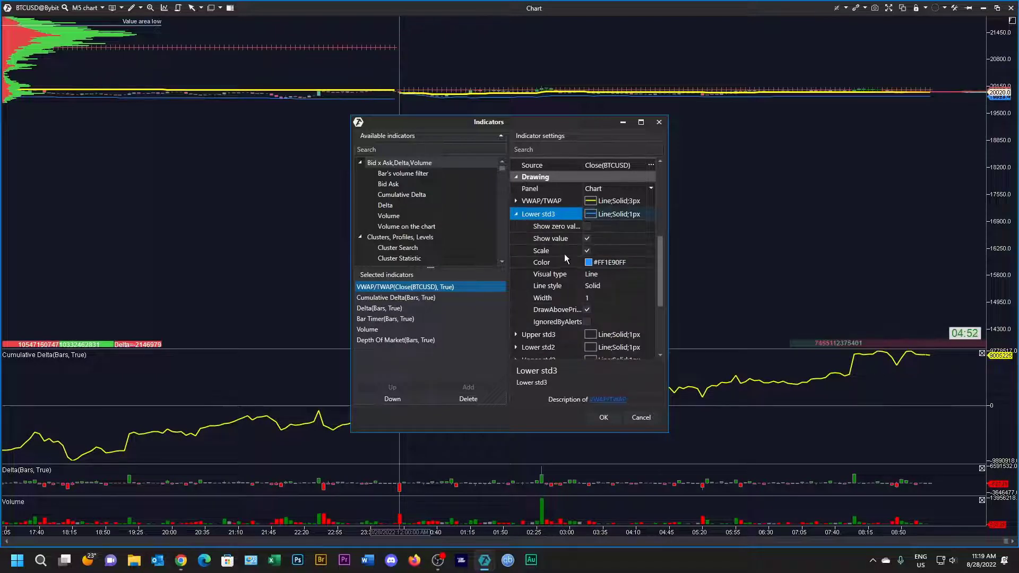
{"action": "left_click", "coordinate": [593, 264]}
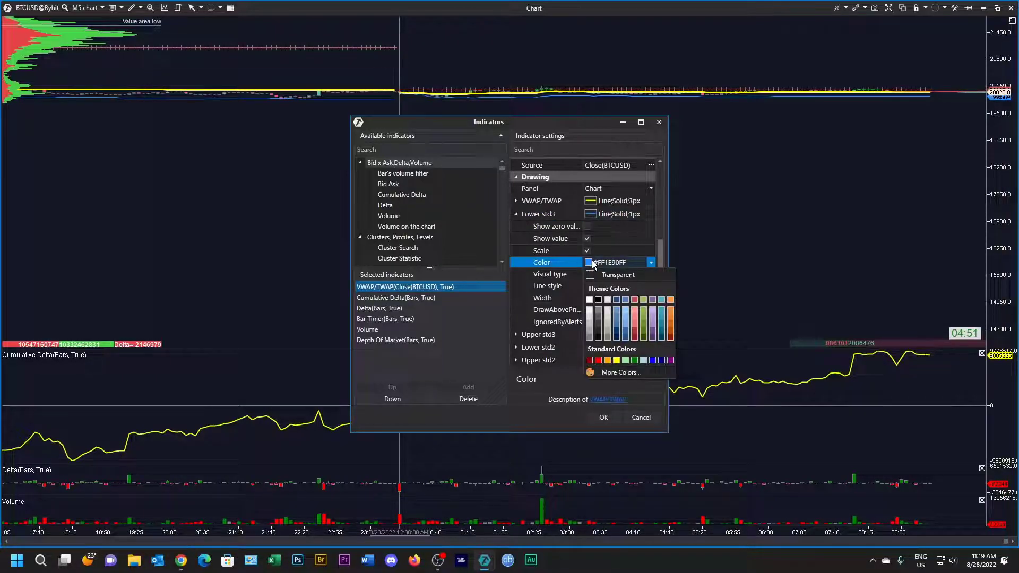
{"action": "left_click", "coordinate": [590, 275]}
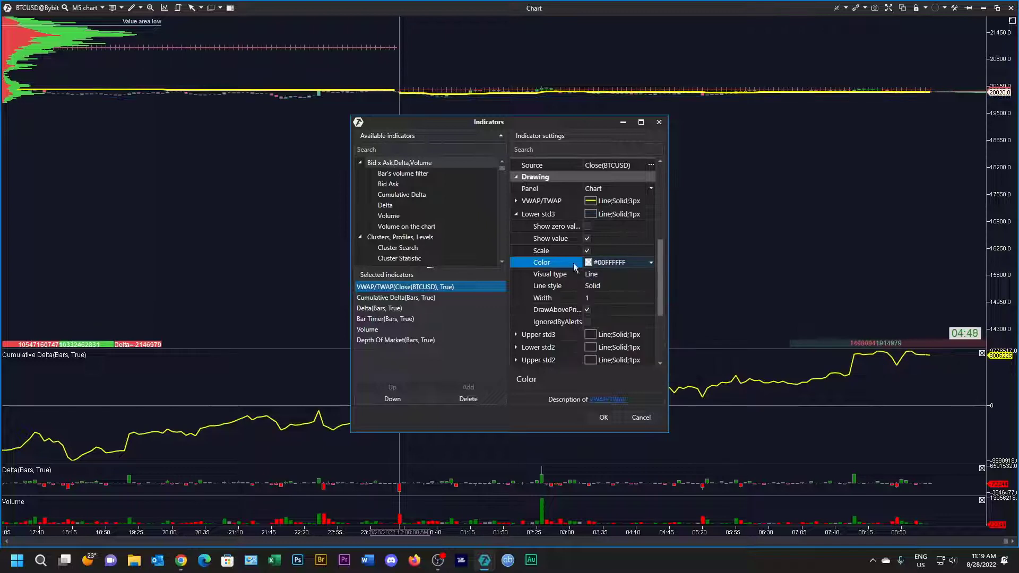
{"action": "left_click", "coordinate": [521, 215]}
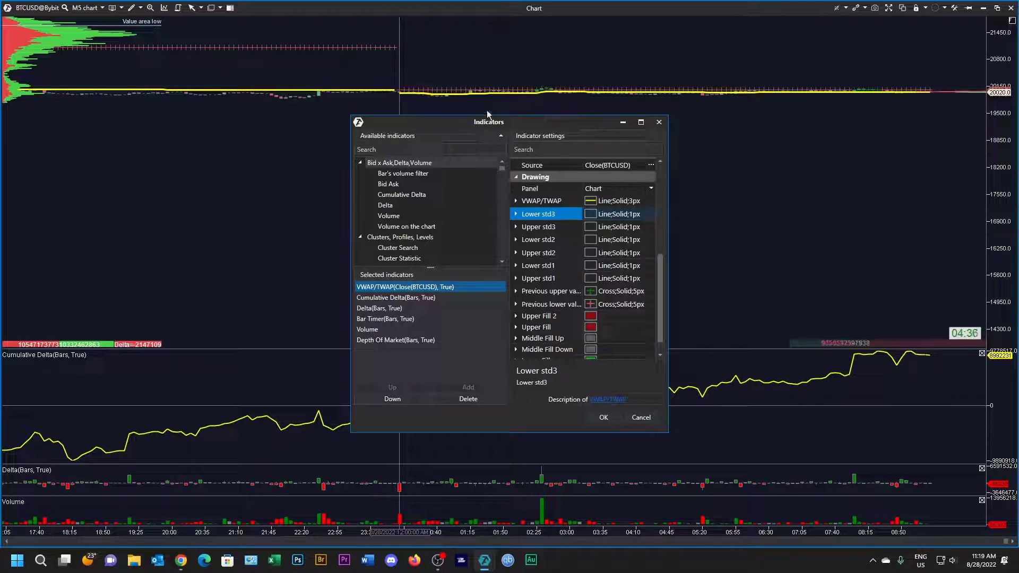
{"action": "left_click", "coordinate": [613, 418]}
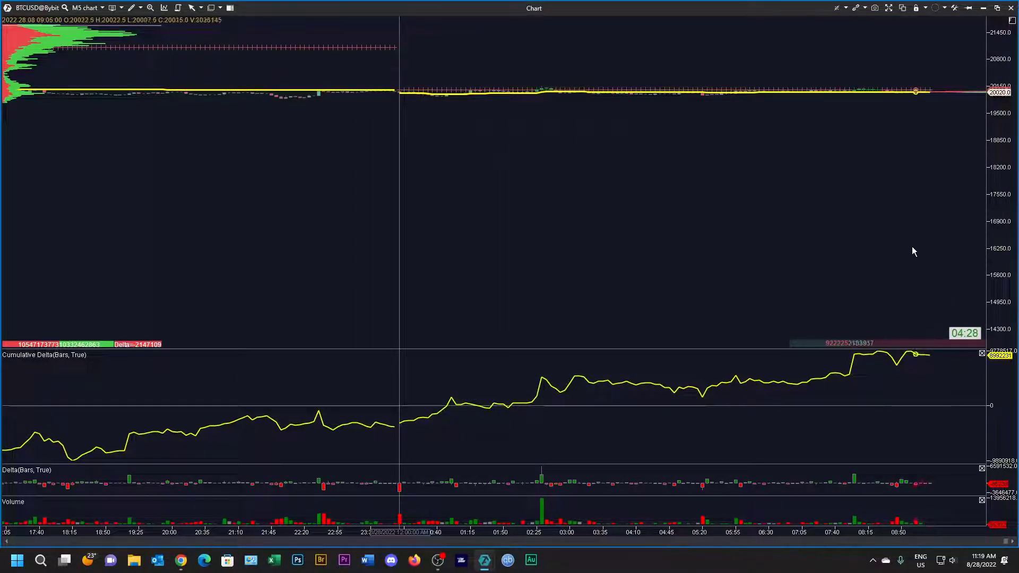
Add the Open Line indicator to the chart and move the Indicators window aside to uncover the candles
{"action": "left_click_drag", "start_coordinate": [1002, 242], "coordinate": [993, 206]}
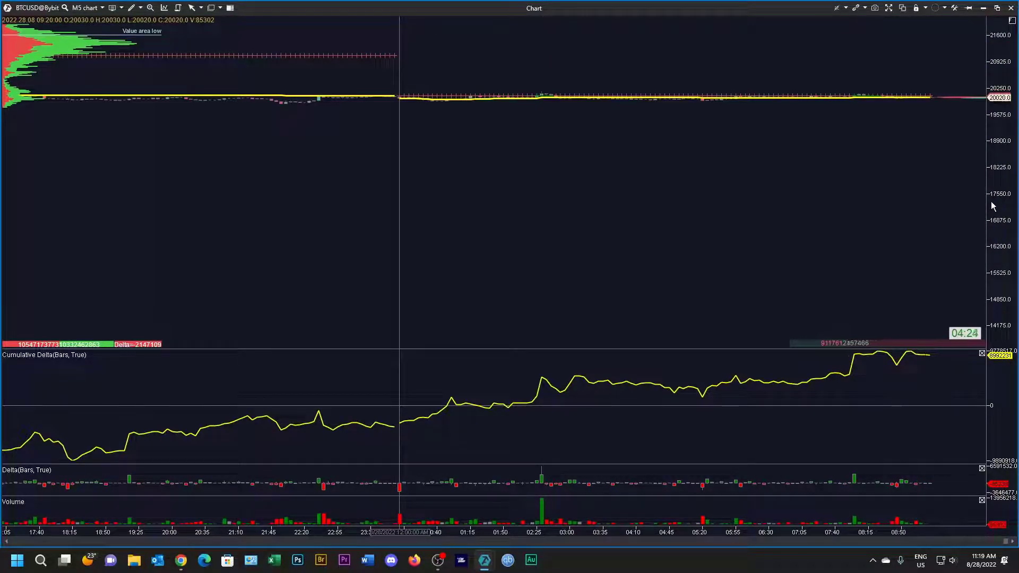
{"action": "left_click_drag", "start_coordinate": [1010, 165], "coordinate": [994, 202]}
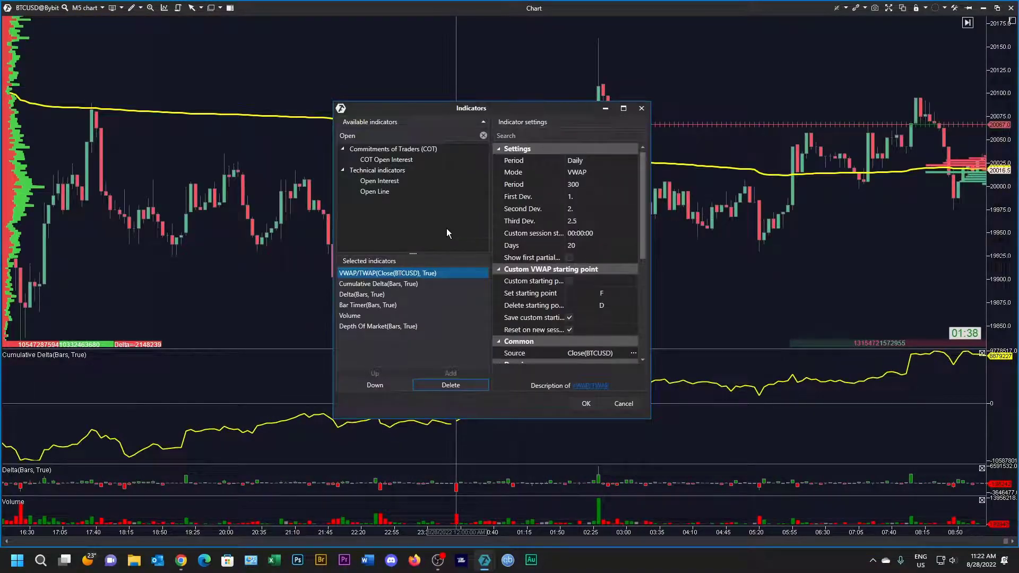
{"action": "left_click", "coordinate": [389, 191]}
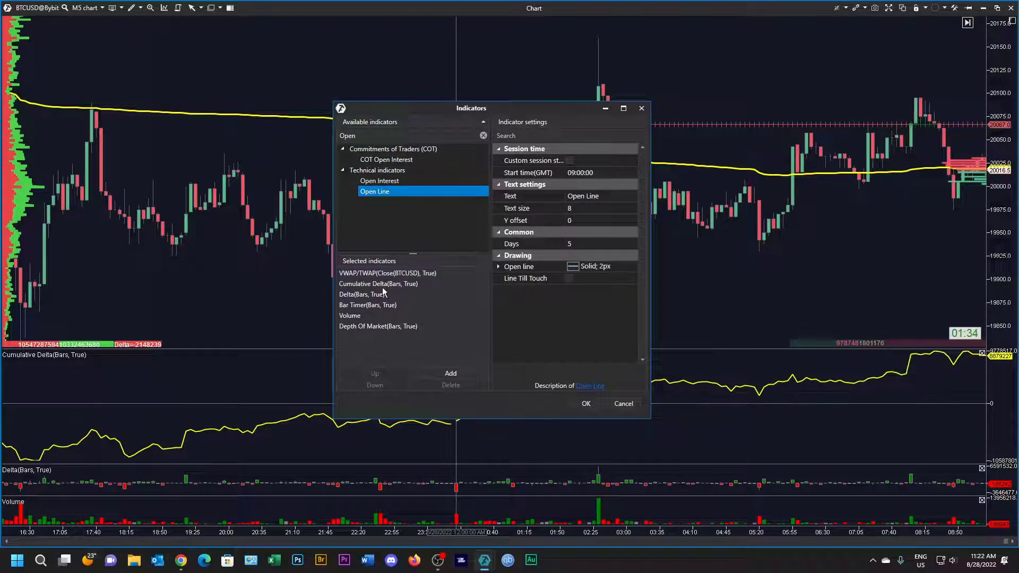
{"action": "left_click", "coordinate": [462, 376]}
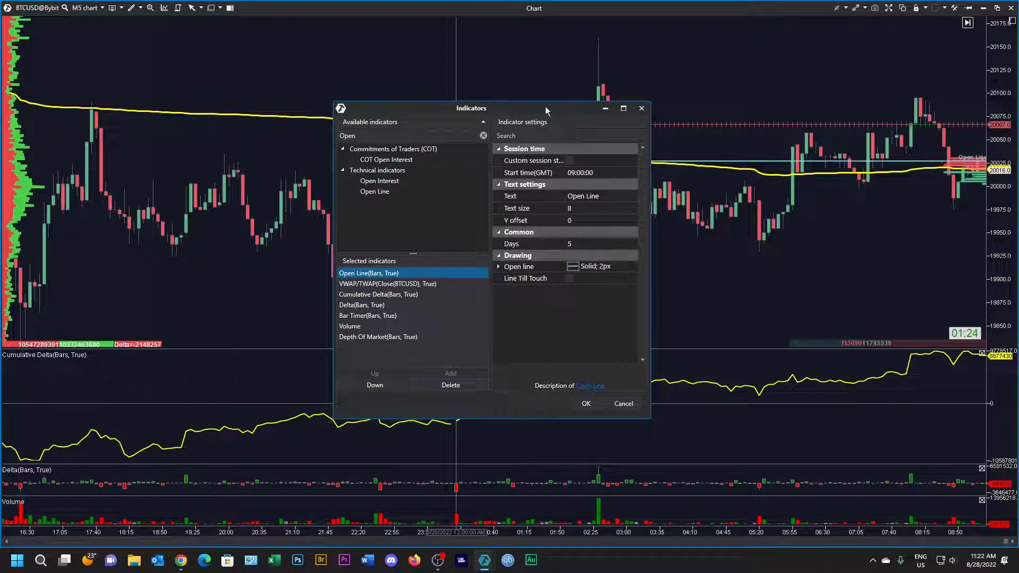
{"action": "left_click_drag", "start_coordinate": [545, 111], "coordinate": [348, 153]}
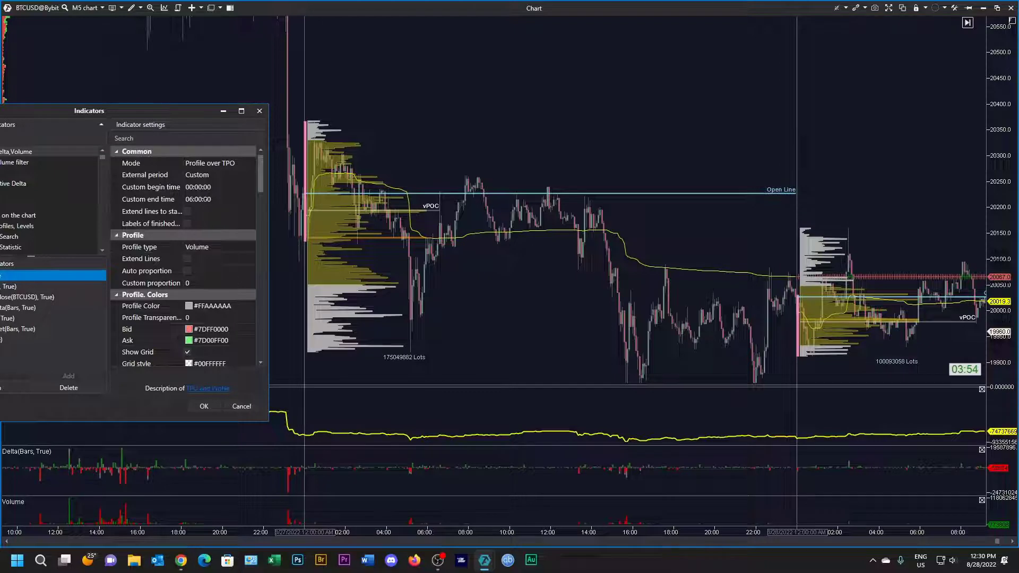
Examine the TPO and Profile indicator's settings, from the common and profile colour options through value areas, single prints and initial balance
{"action": "scroll", "coordinate": [188, 185], "scroll_direction": "up", "scroll_amount": 6}
{"action": "scroll", "coordinate": [211, 202], "scroll_direction": "down", "scroll_amount": 5}
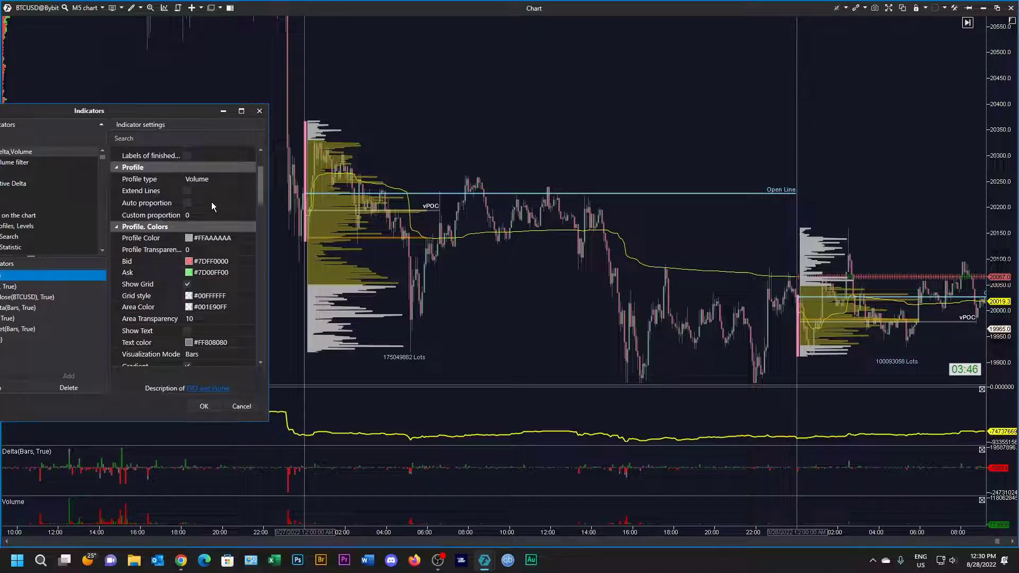
{"action": "scroll", "coordinate": [212, 206], "scroll_direction": "down", "scroll_amount": 1}
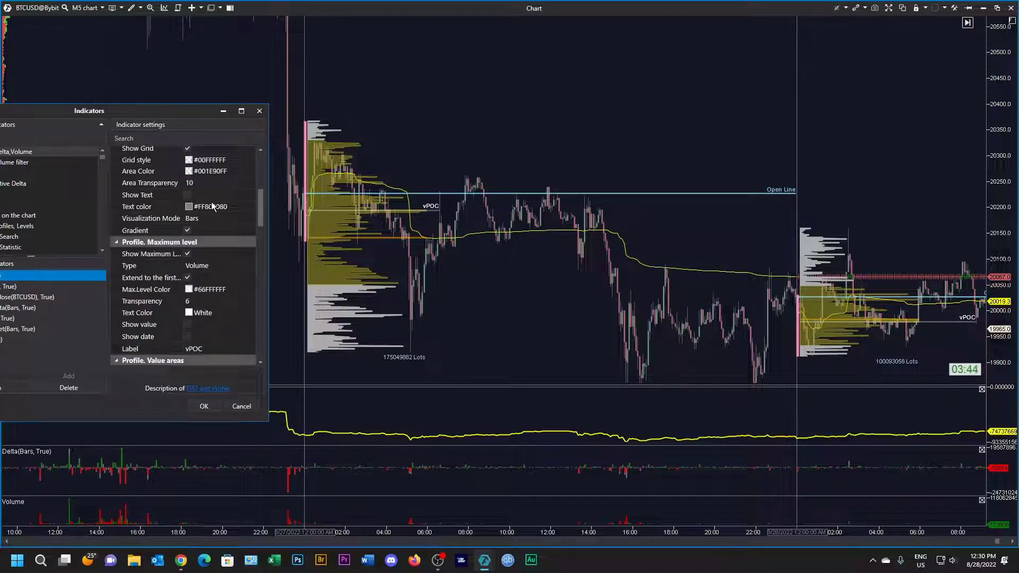
{"action": "scroll", "coordinate": [212, 206], "scroll_direction": "down", "scroll_amount": 4}
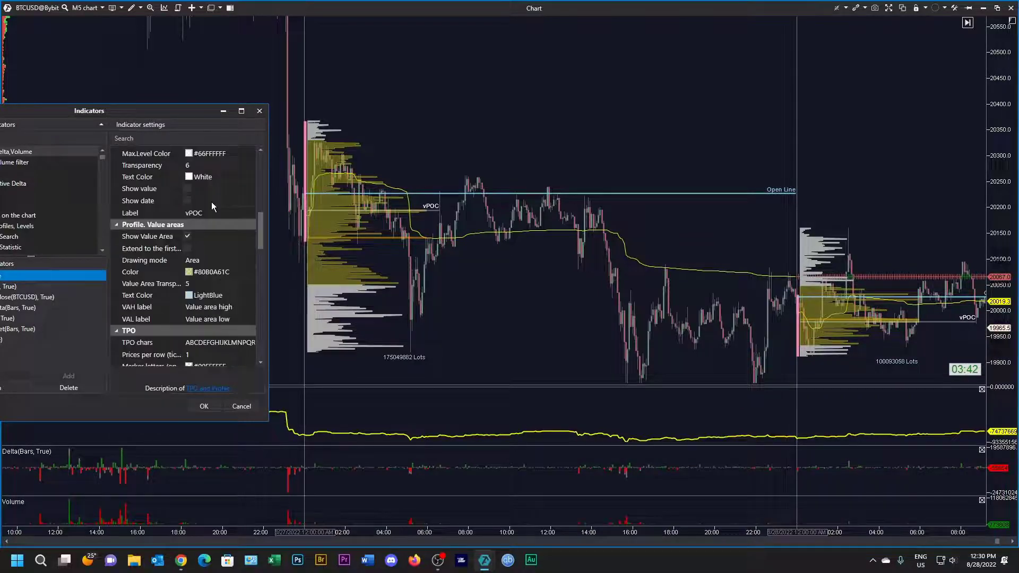
{"action": "scroll", "coordinate": [212, 206], "scroll_direction": "down", "scroll_amount": 2}
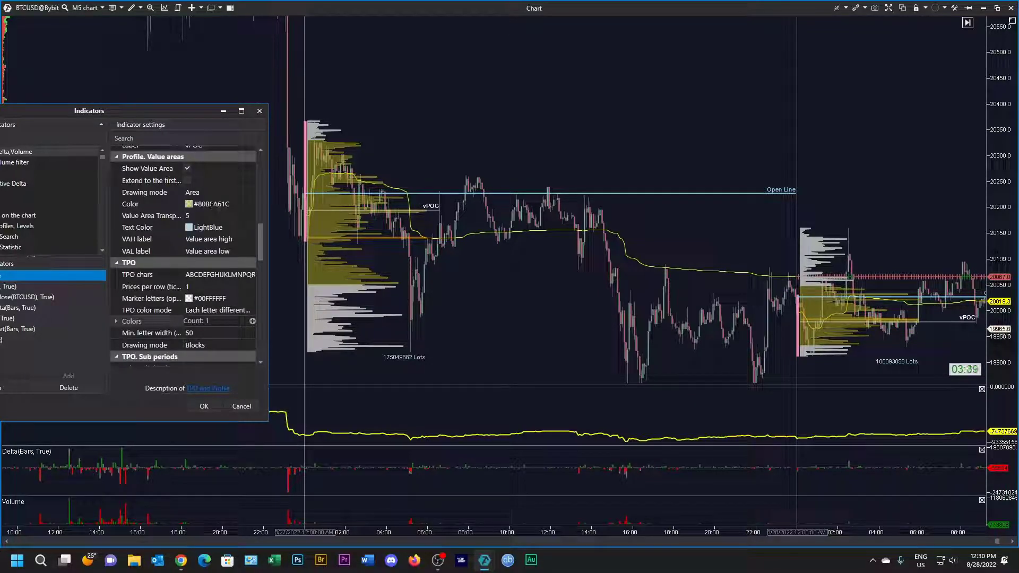
{"action": "scroll", "coordinate": [211, 203], "scroll_direction": "down", "scroll_amount": 4}
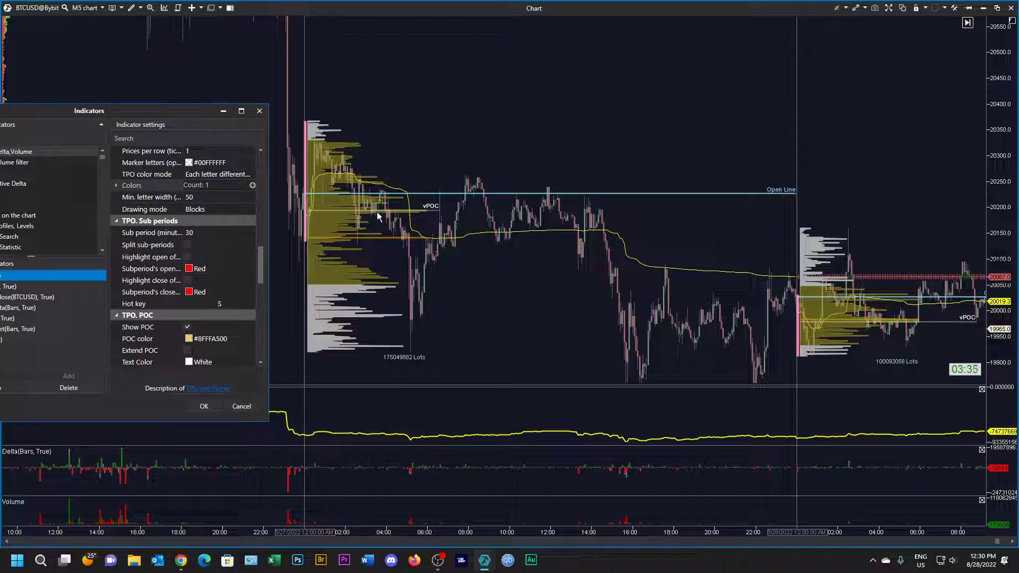
{"action": "scroll", "coordinate": [215, 225], "scroll_direction": "down", "scroll_amount": 2}
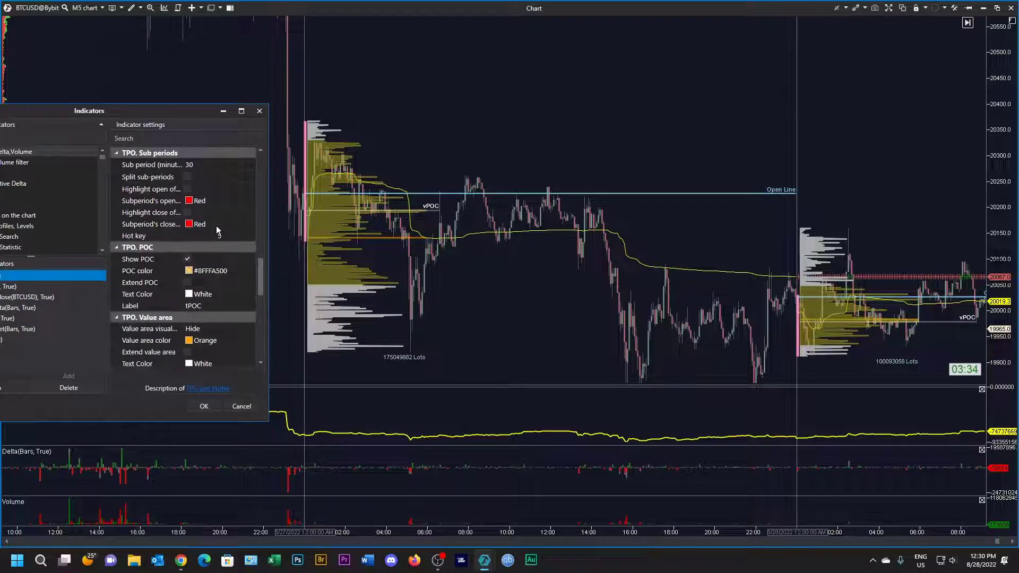
{"action": "scroll", "coordinate": [215, 225], "scroll_direction": "down", "scroll_amount": 3}
{"action": "scroll", "coordinate": [216, 225], "scroll_direction": "down", "scroll_amount": 2}
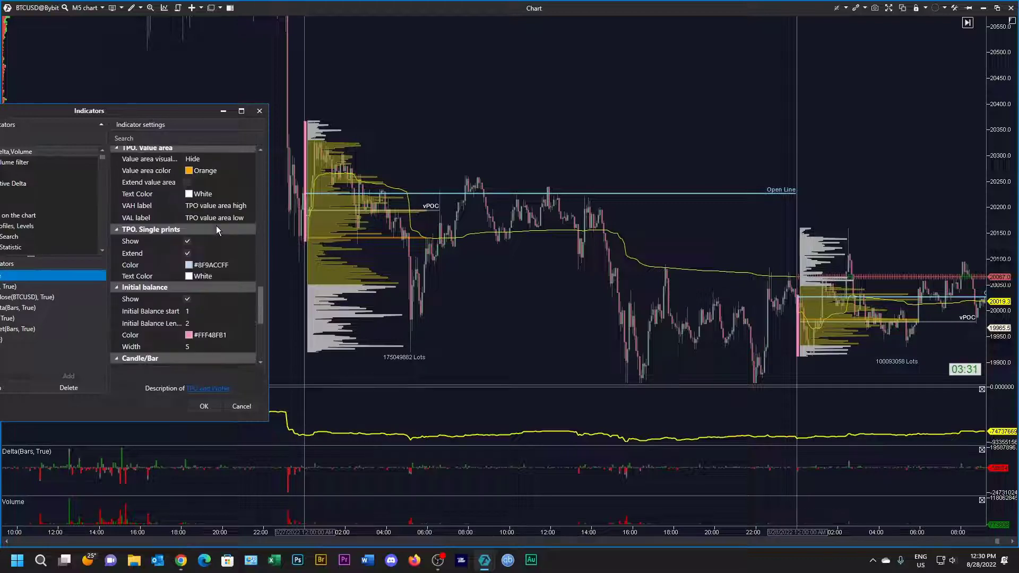
{"action": "scroll", "coordinate": [215, 225], "scroll_direction": "down", "scroll_amount": 2}
{"action": "scroll", "coordinate": [216, 226], "scroll_direction": "down", "scroll_amount": 2}
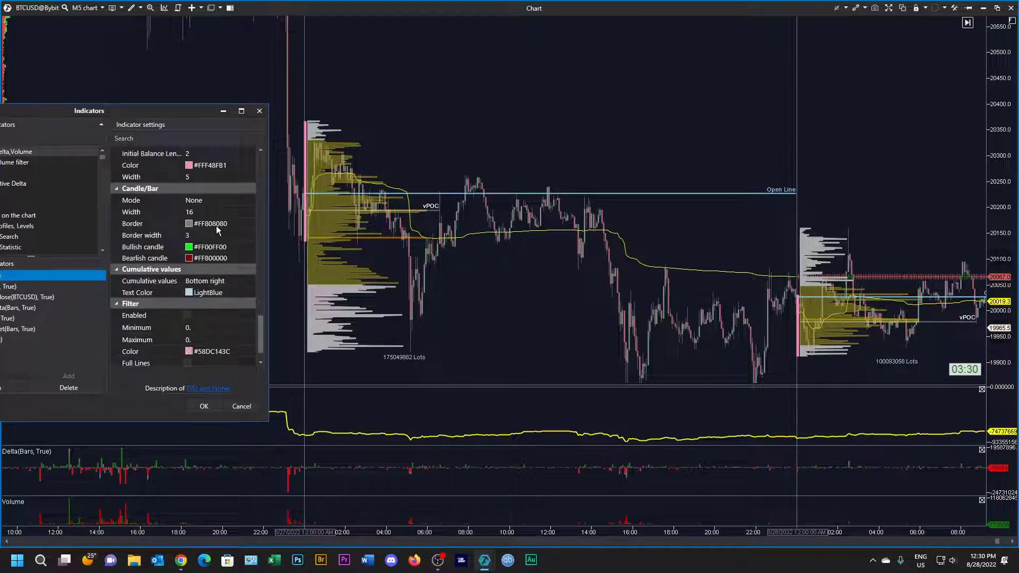
{"action": "scroll", "coordinate": [215, 225], "scroll_direction": "down", "scroll_amount": 2}
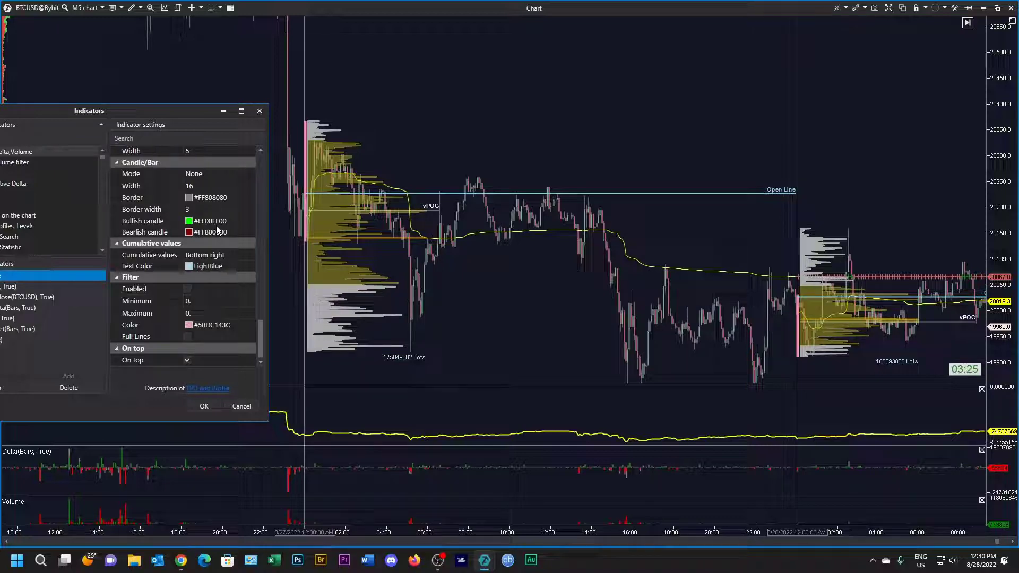
{"action": "scroll", "coordinate": [217, 231], "scroll_direction": "up", "scroll_amount": 6}
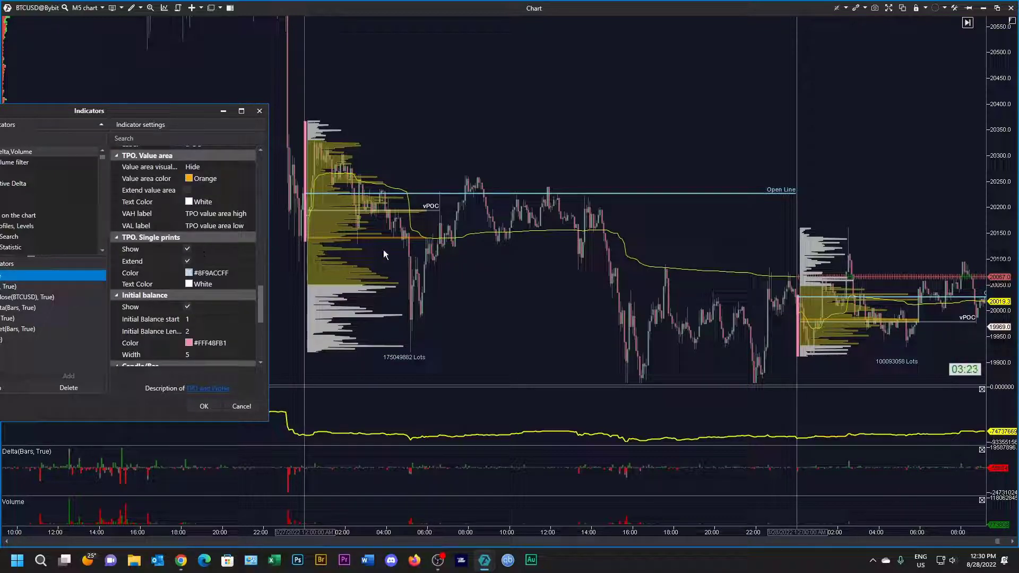
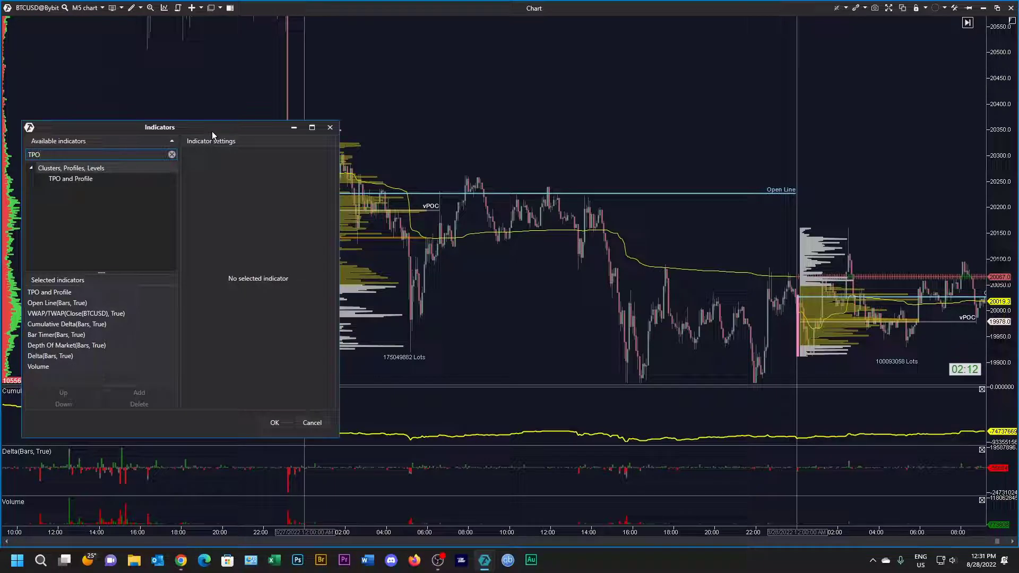
Add a second TPO and Profile indicator with its mode set to Profile over TPO and its external period set to Custom
{"action": "left_click", "coordinate": [82, 181]}
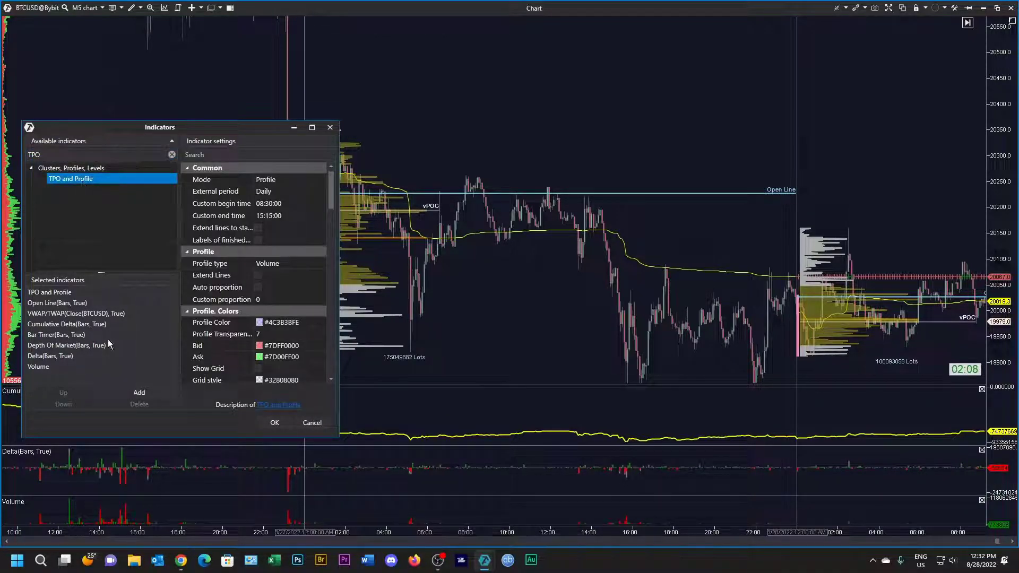
{"action": "left_click", "coordinate": [134, 394]}
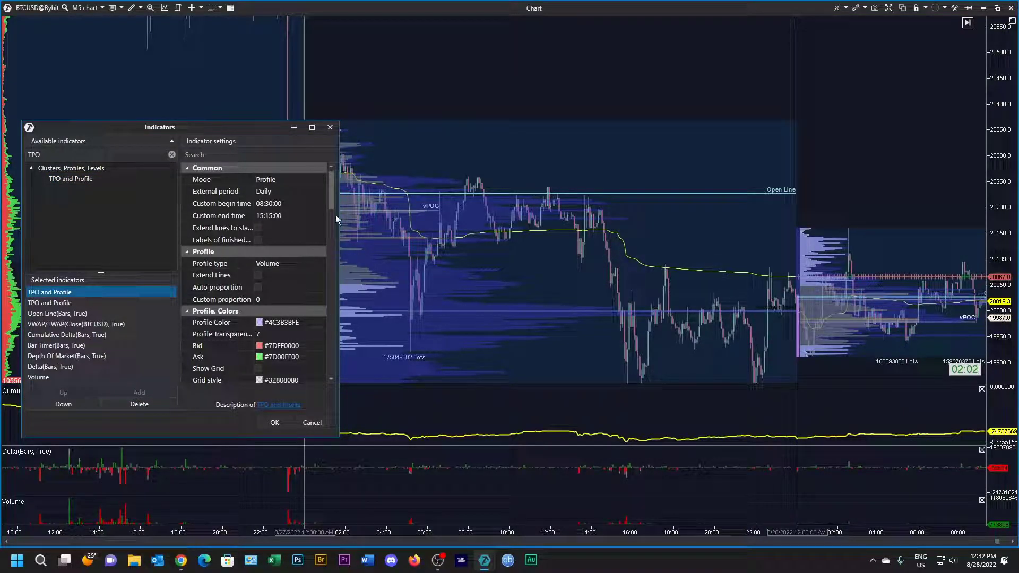
{"action": "left_click", "coordinate": [302, 184]}
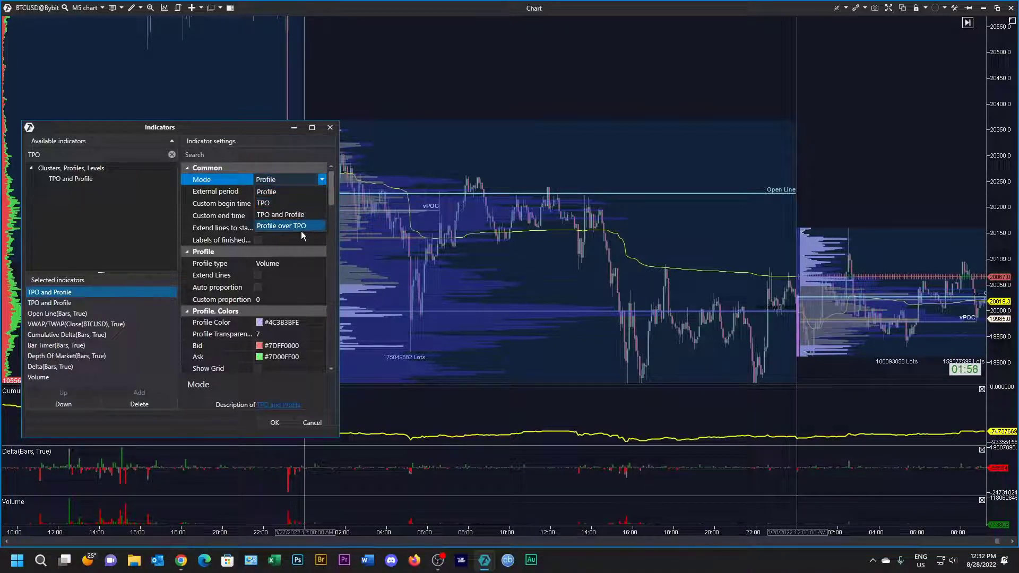
{"action": "left_click", "coordinate": [301, 231]}
{"action": "left_click", "coordinate": [306, 191]}
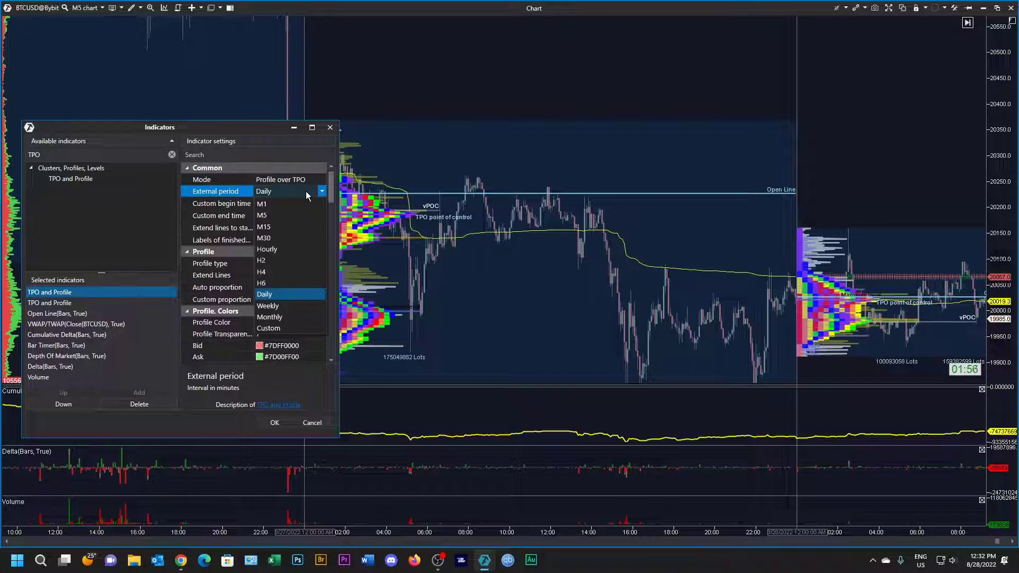
{"action": "left_click", "coordinate": [290, 329]}
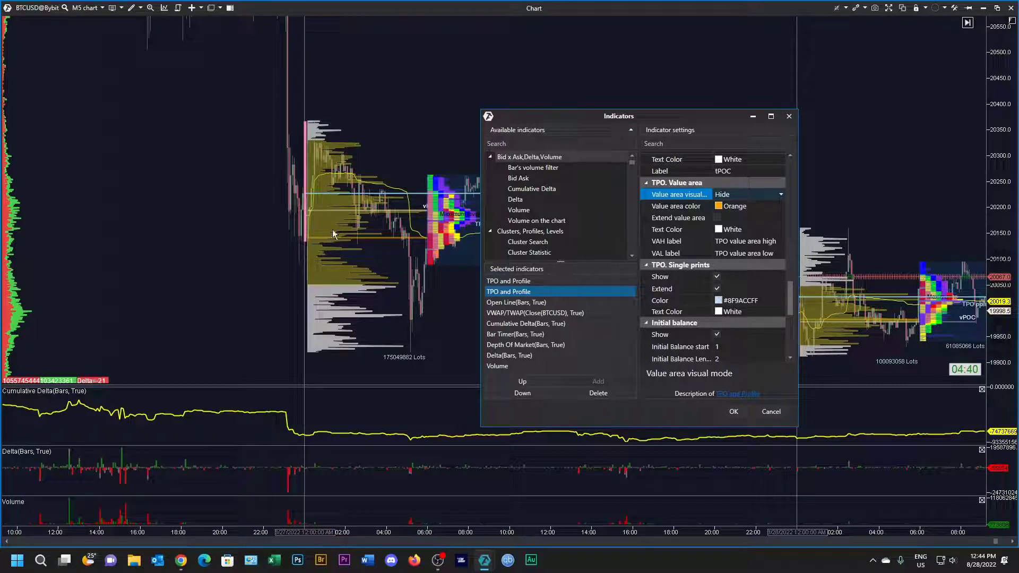
Try the Area value area visual mode and the TPO and Profile mode on the 00:00:00 to 05:59:59 profile
{"action": "left_click", "coordinate": [773, 197]}
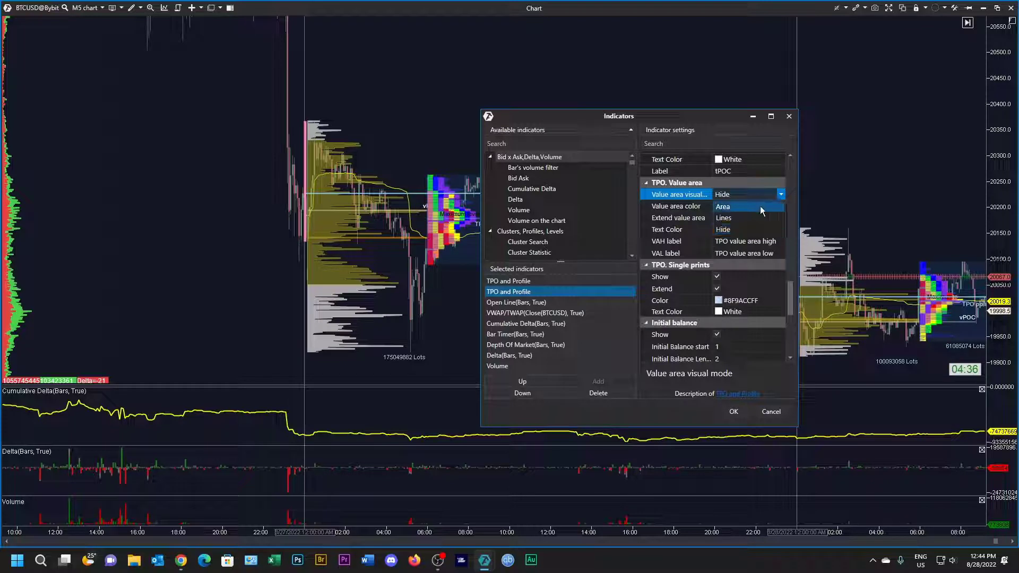
{"action": "left_click", "coordinate": [761, 206]}
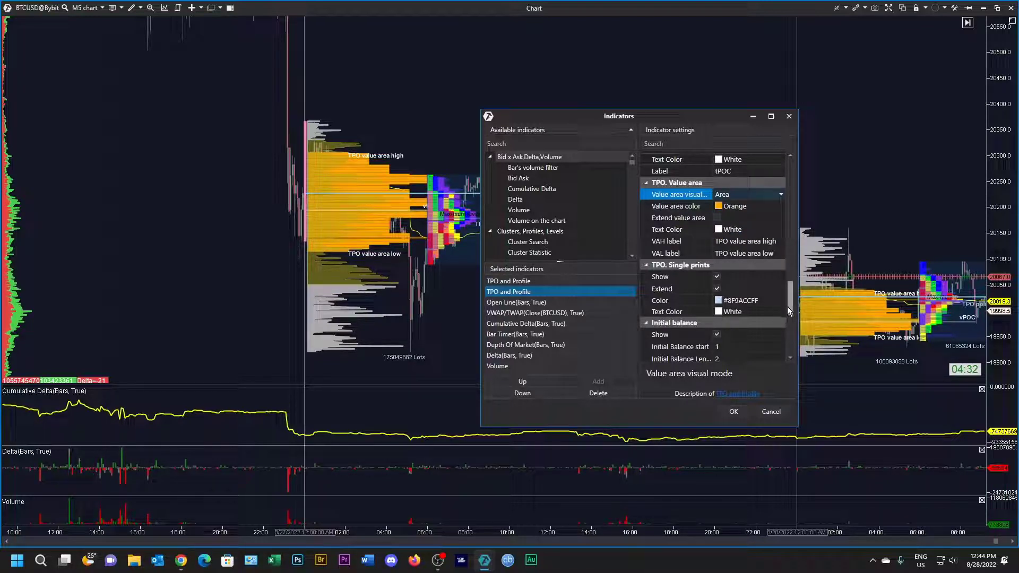
{"action": "left_click_drag", "start_coordinate": [792, 308], "coordinate": [798, 174]}
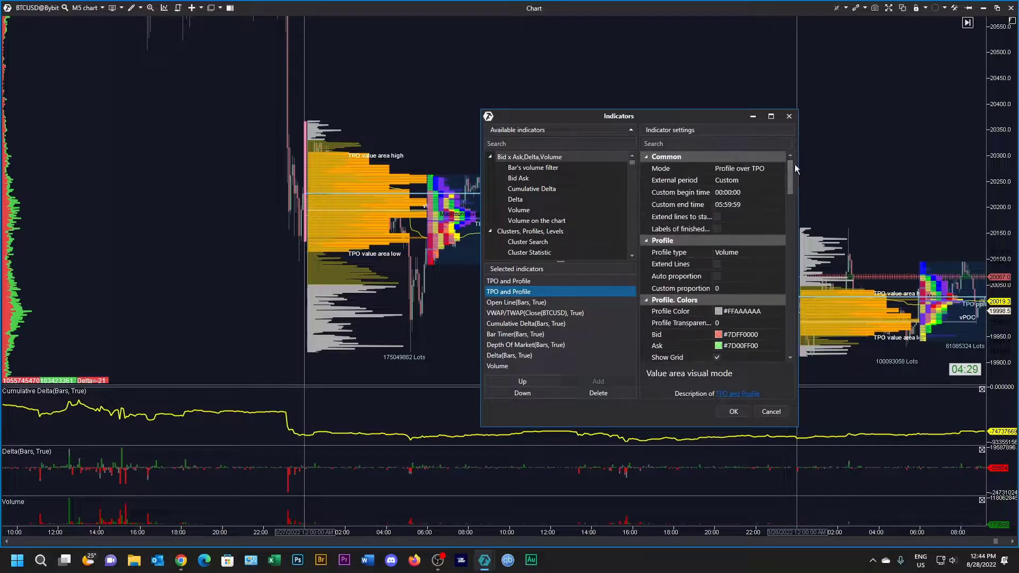
{"action": "left_click", "coordinate": [765, 168]}
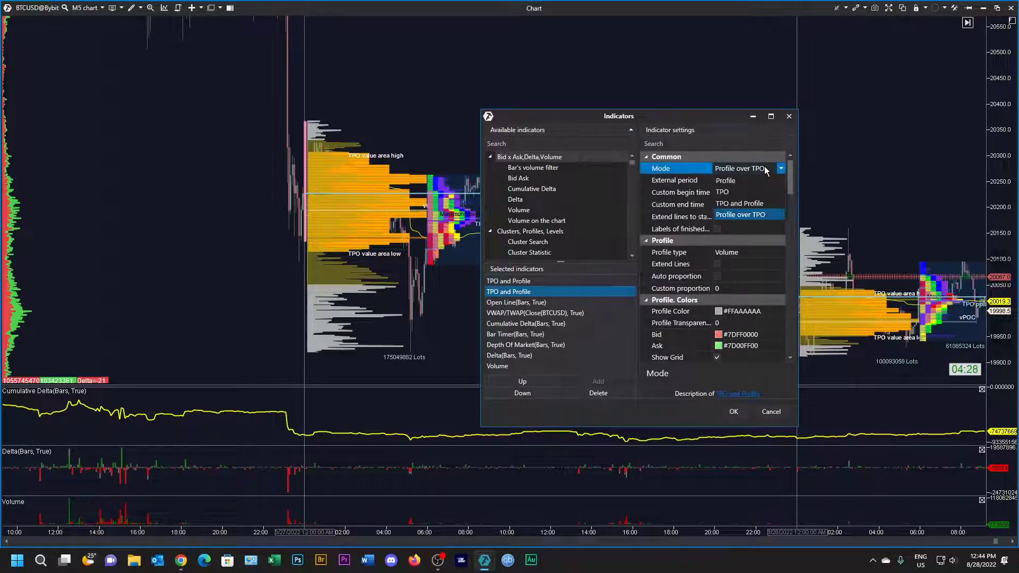
{"action": "left_click", "coordinate": [750, 203]}
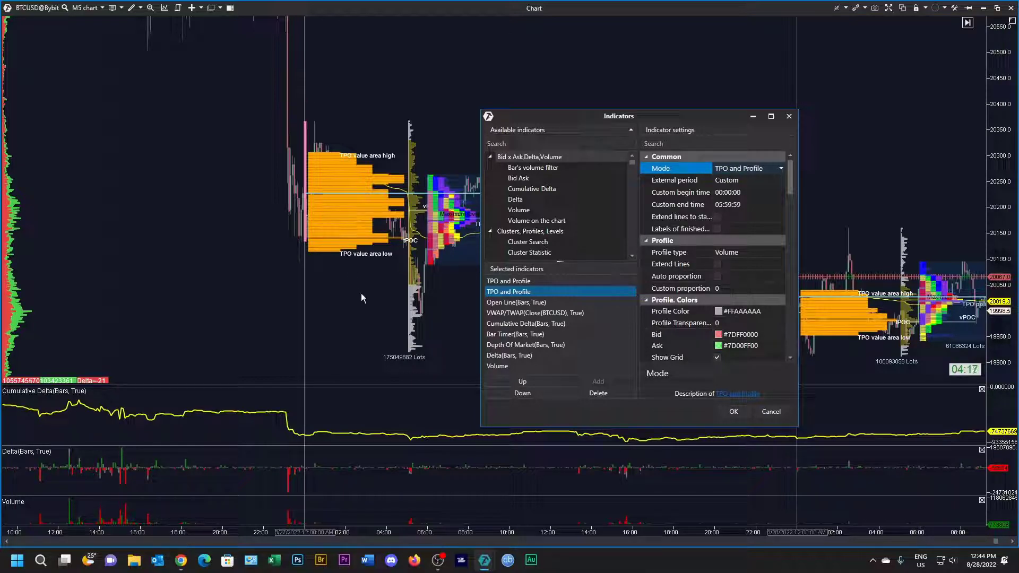
Set this profile's mode to Profile over TPO and its TPO value area visual mode to Hide, and apply the indicator changes
{"action": "left_click", "coordinate": [781, 169]}
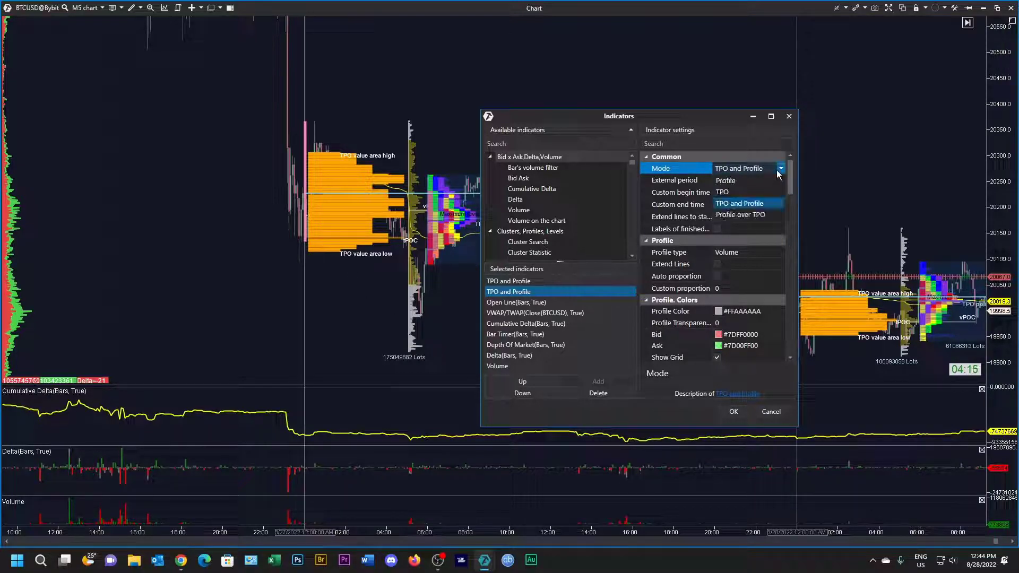
{"action": "left_click", "coordinate": [774, 214]}
{"action": "scroll", "coordinate": [775, 217], "scroll_direction": "down", "scroll_amount": 3}
{"action": "scroll", "coordinate": [776, 216], "scroll_direction": "down", "scroll_amount": 6}
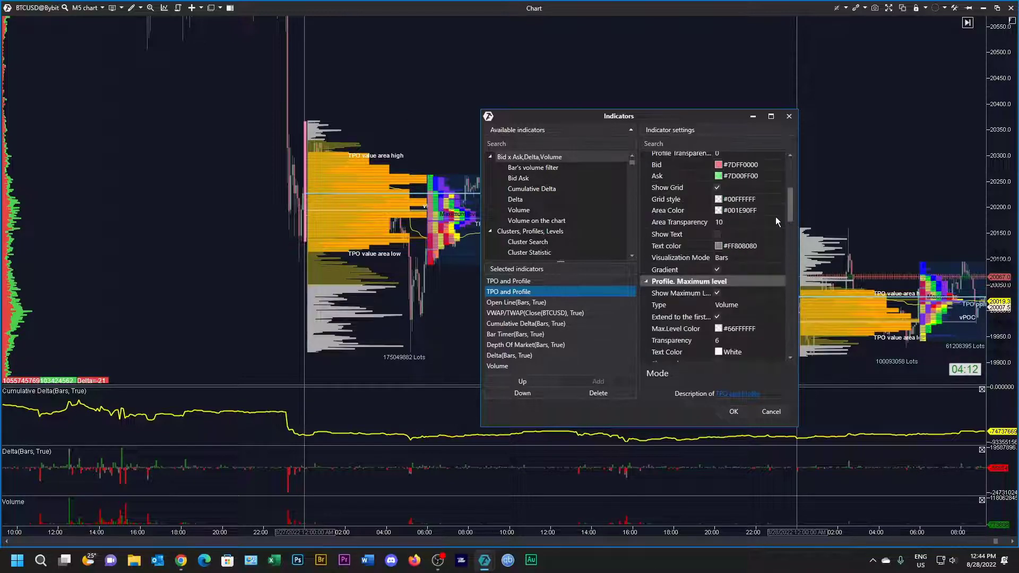
{"action": "scroll", "coordinate": [776, 216], "scroll_direction": "down", "scroll_amount": 4}
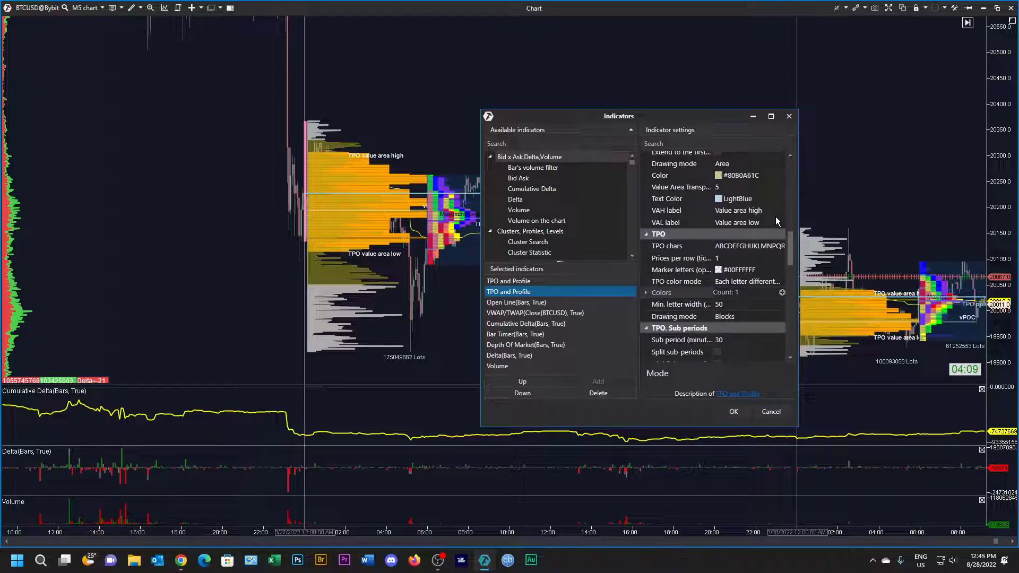
{"action": "scroll", "coordinate": [751, 302], "scroll_direction": "down", "scroll_amount": 5}
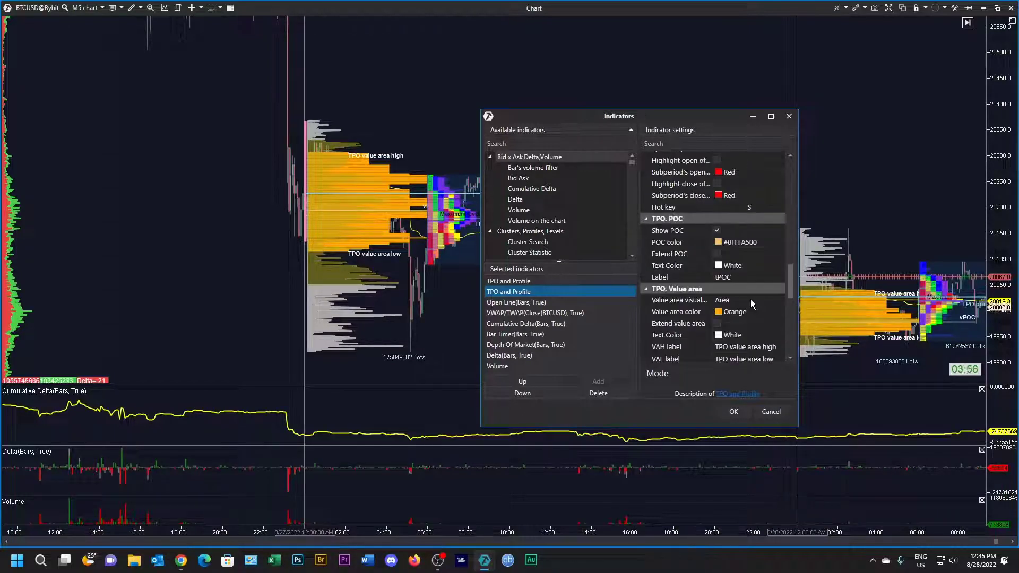
{"action": "left_click", "coordinate": [751, 299]}
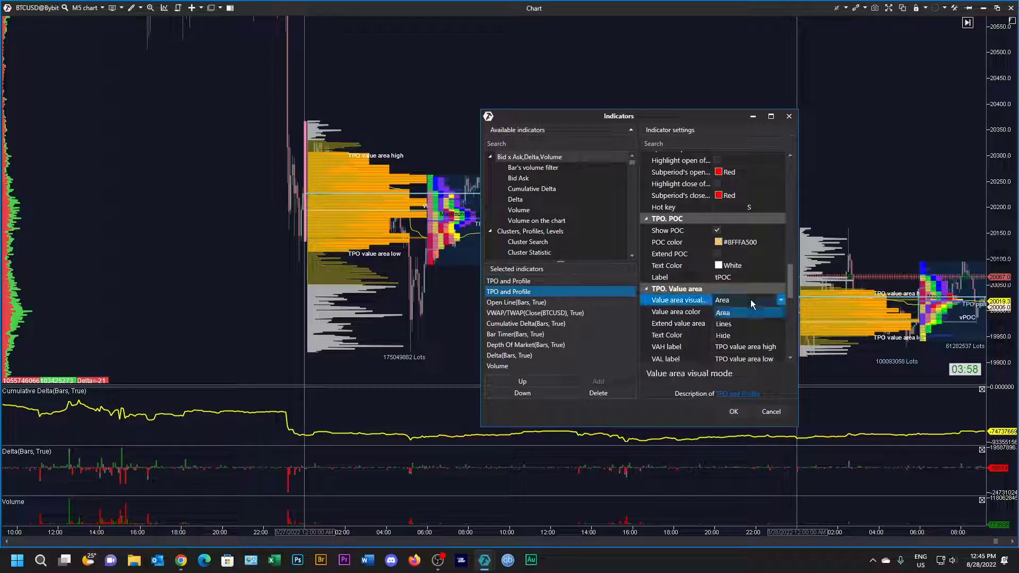
{"action": "left_click", "coordinate": [745, 340]}
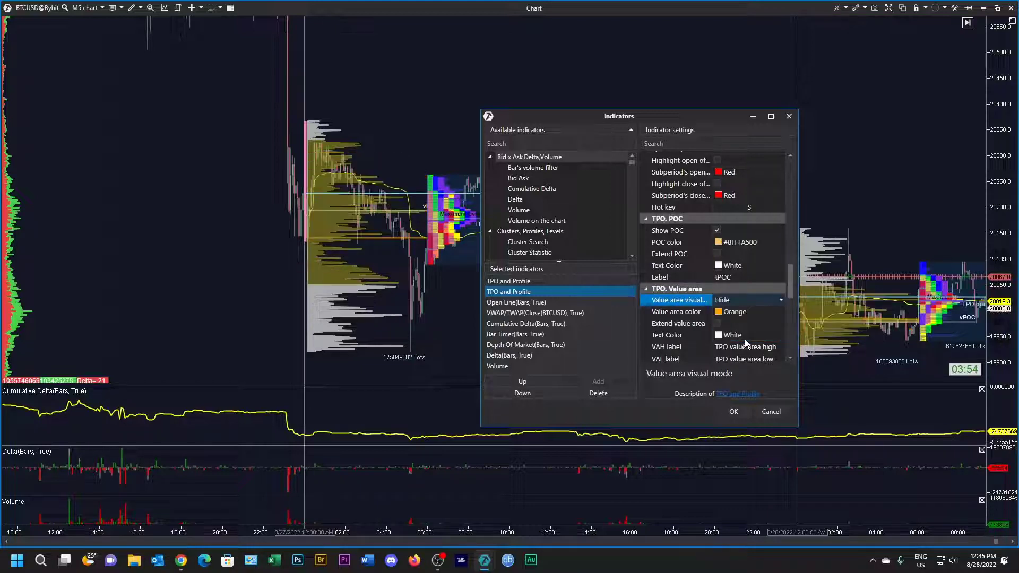
{"action": "left_click", "coordinate": [739, 412]}
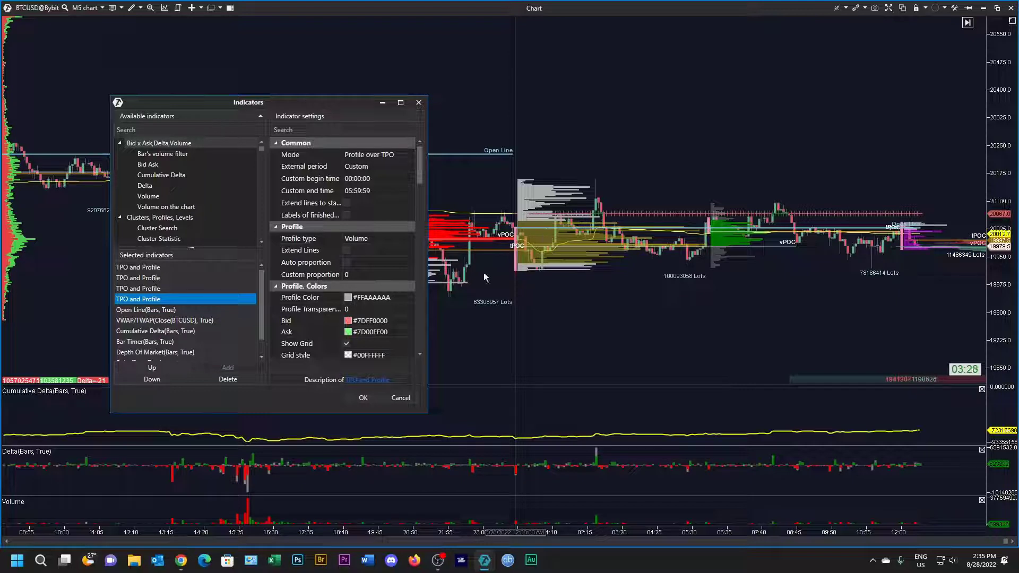
Review the custom begin and end times of the other three TPO and Profile indicators
{"action": "left_click", "coordinate": [160, 290]}
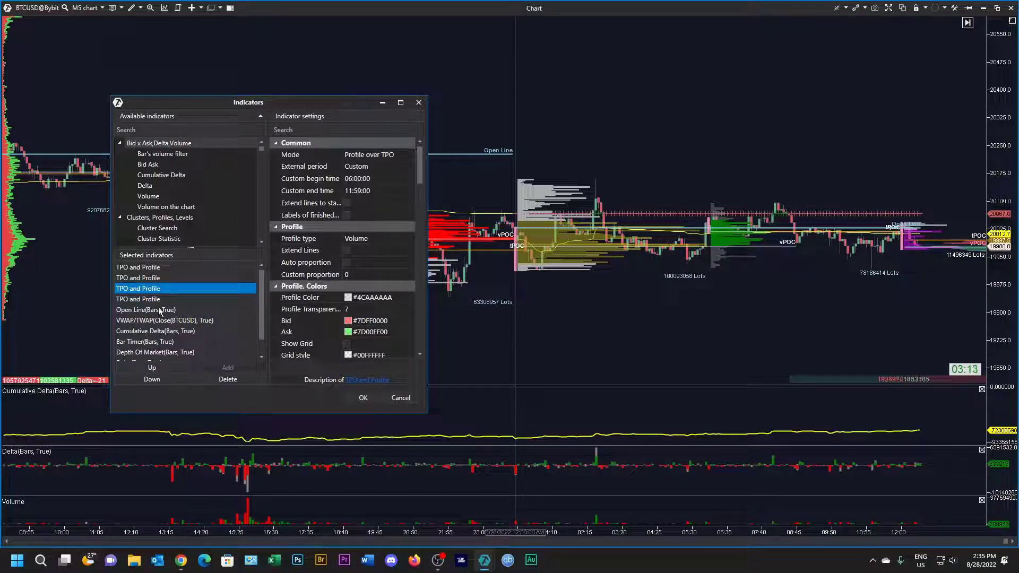
{"action": "left_click", "coordinate": [160, 278]}
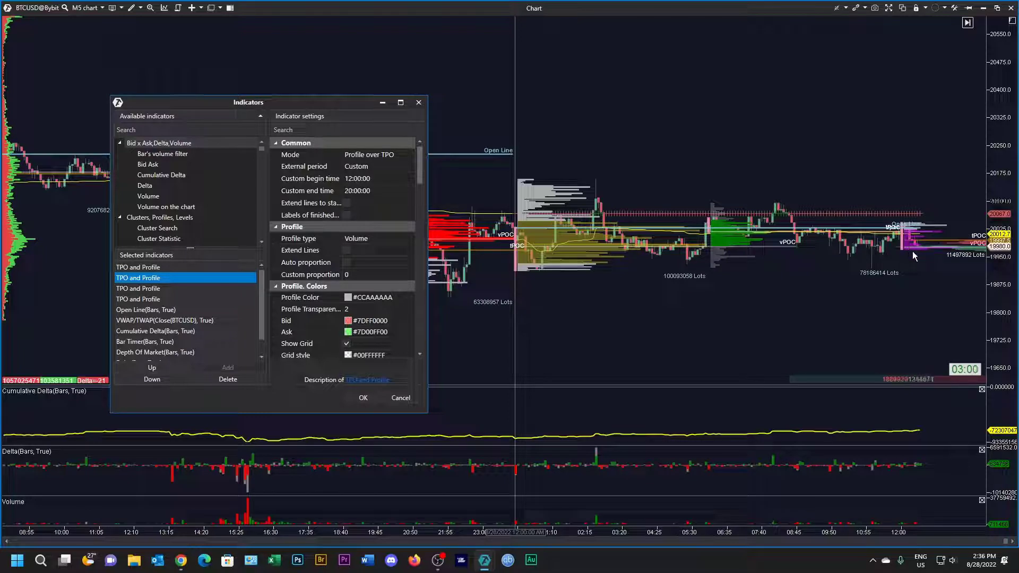
{"action": "left_click_drag", "start_coordinate": [311, 105], "coordinate": [738, 100]}
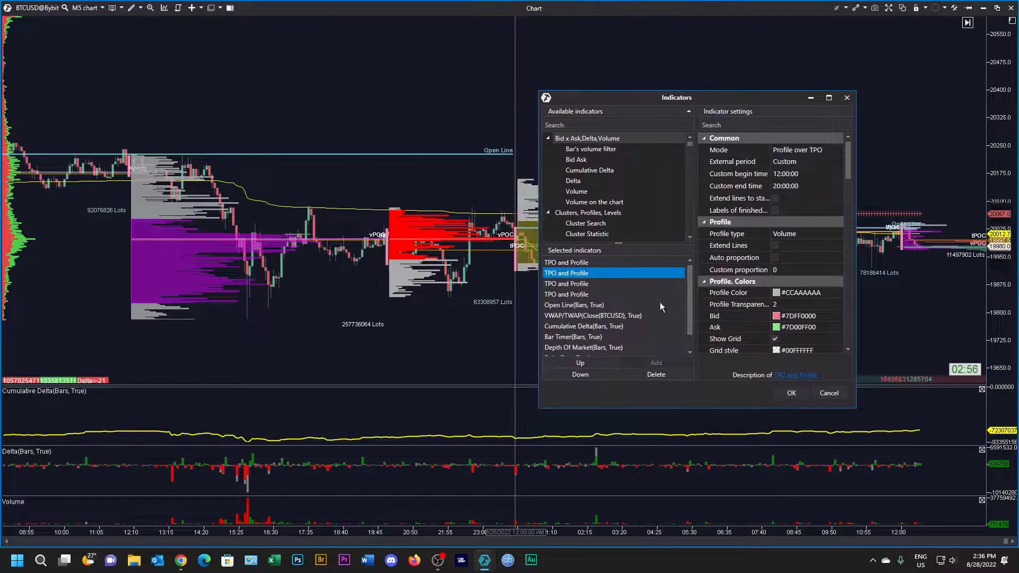
{"action": "left_click", "coordinate": [586, 266]}
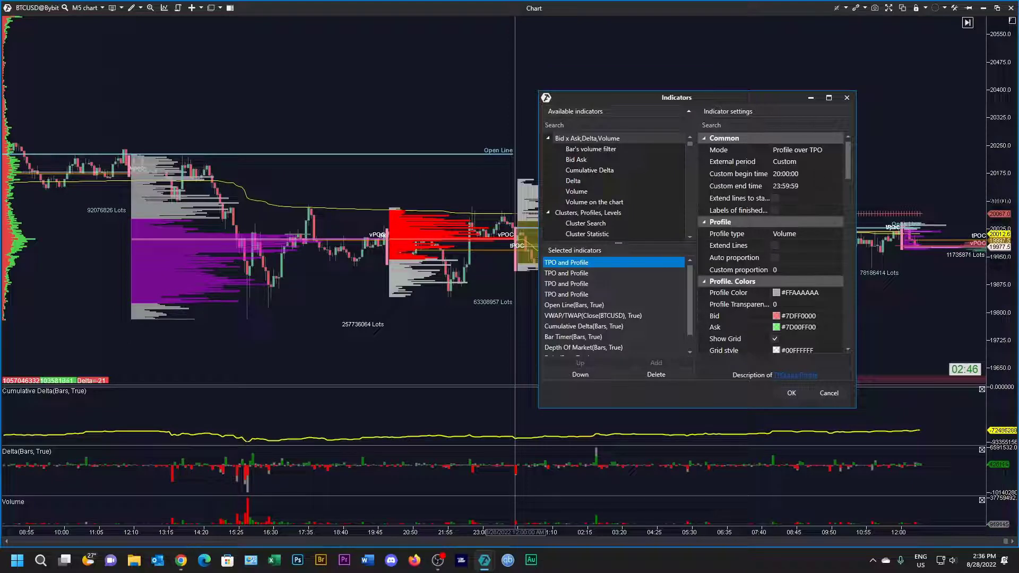
Move the Indicators window clear of the session profiles to examine them, and inspect a bar in the Delta panel
{"action": "left_click_drag", "start_coordinate": [756, 94], "coordinate": [808, 85]}
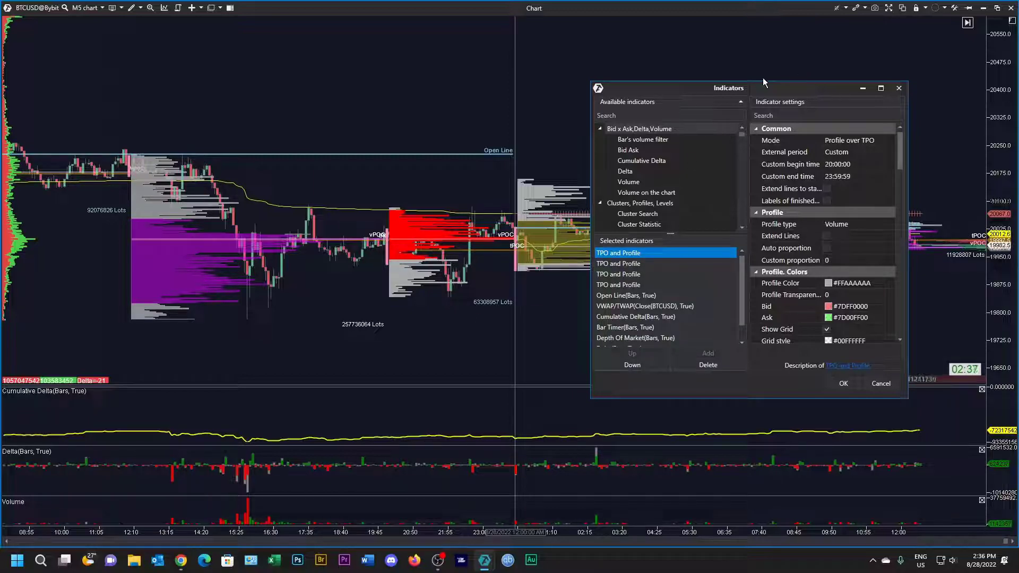
{"action": "left_click_drag", "start_coordinate": [771, 89], "coordinate": [515, 340]}
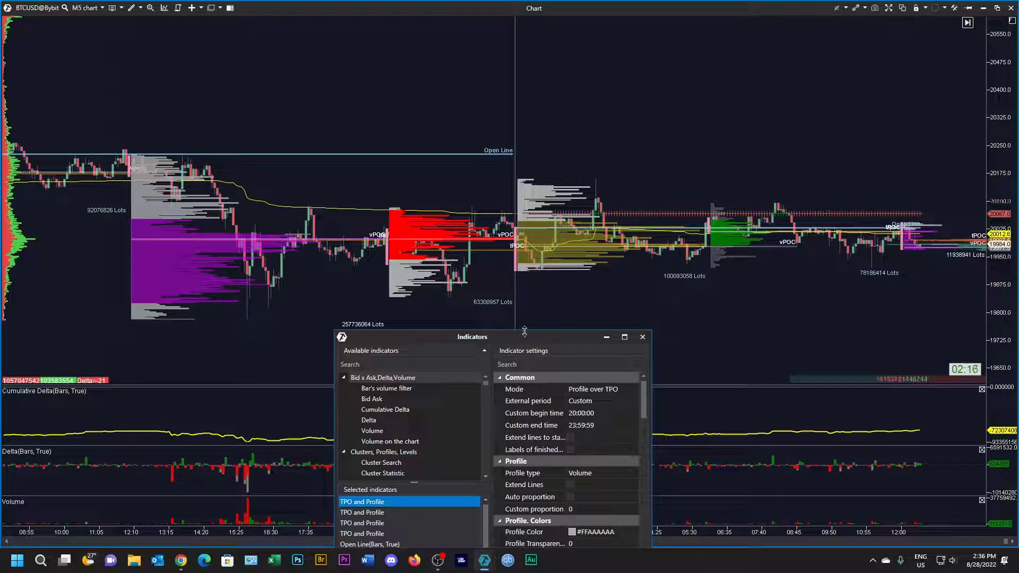
{"action": "left_click_drag", "start_coordinate": [524, 344], "coordinate": [384, 151]}
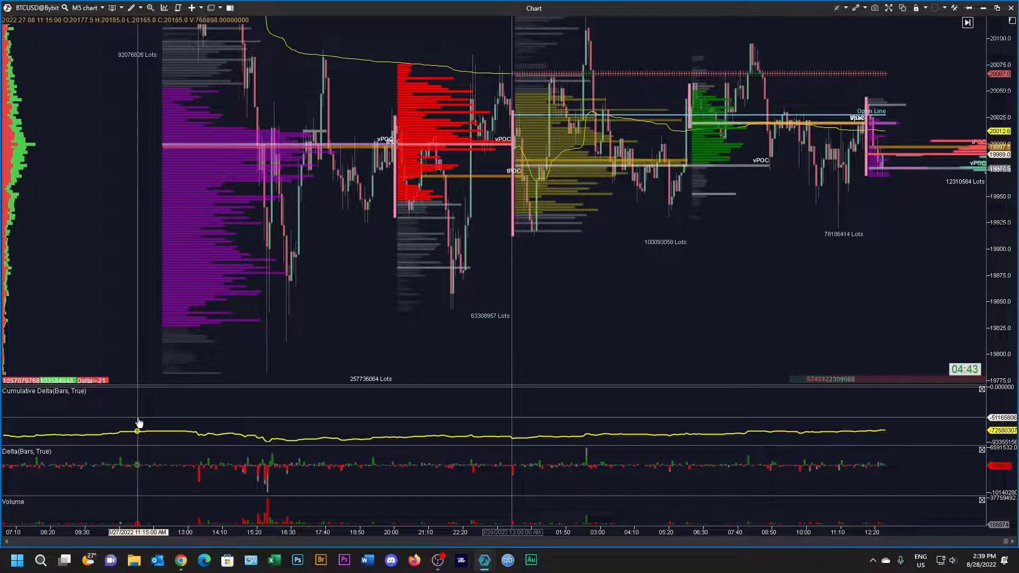
{"action": "mouse_move", "coordinate": [74, 470]}
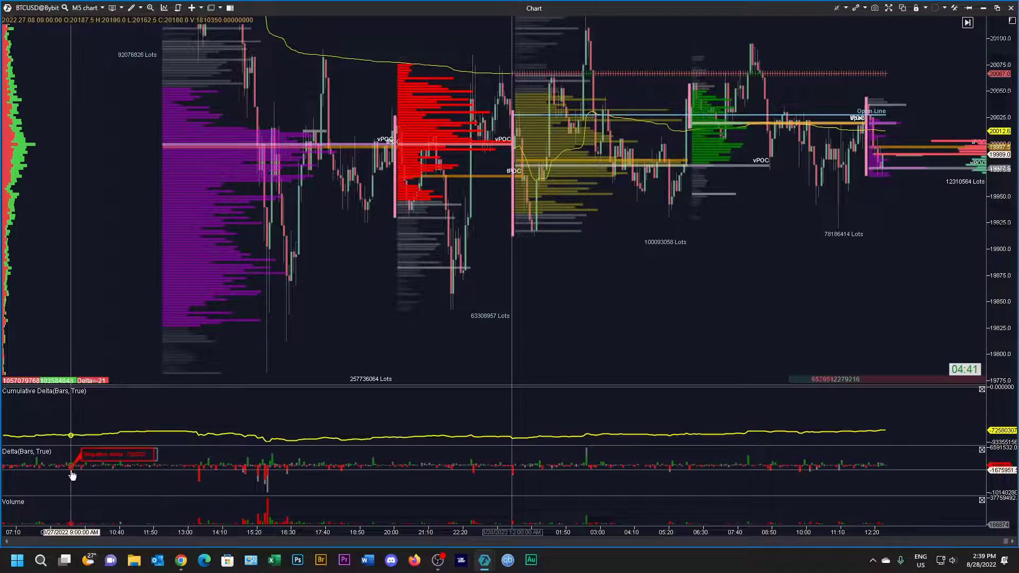